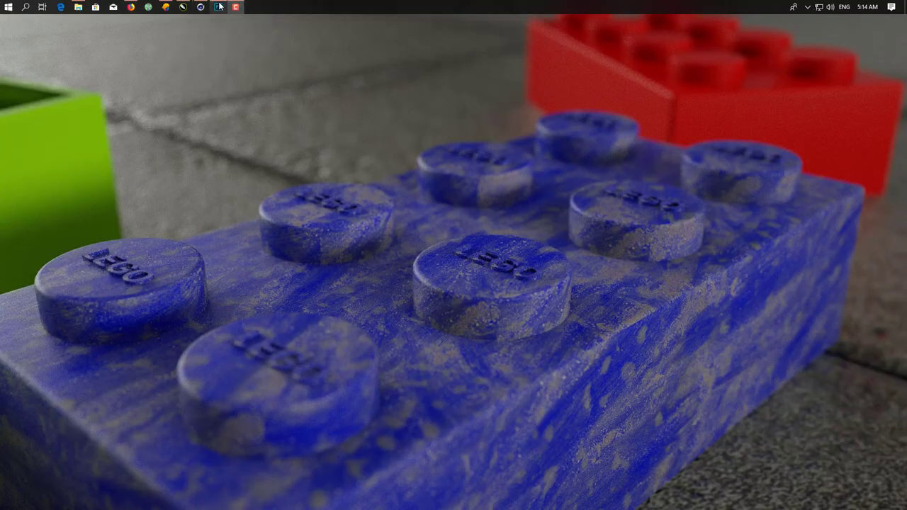
- Launch Photoshop from the taskbar and wait for the Recent Files start screen
{"action": "left_click", "coordinate": [218, 6]}
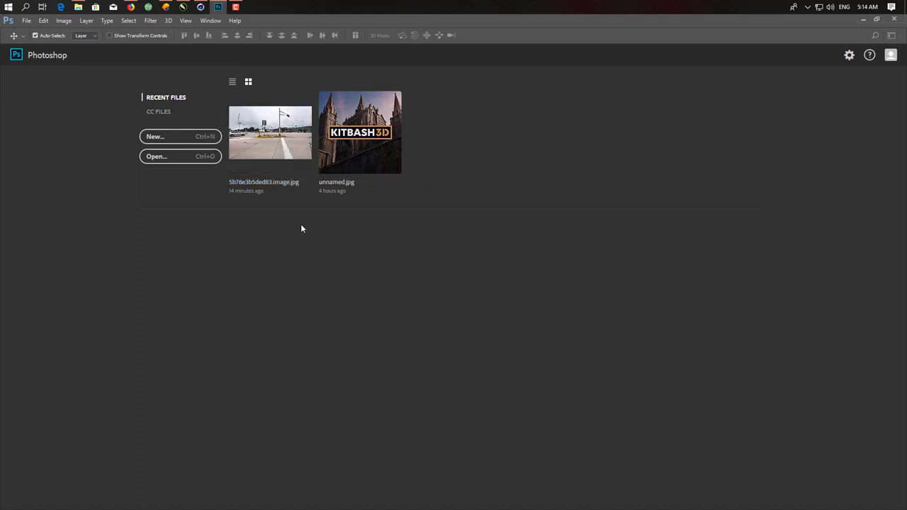
- Open 5b76e3b5ded83.image.jpg from the Product folder through File > Open
{"action": "left_click", "coordinate": [29, 21]}
{"action": "left_click", "coordinate": [37, 41]}
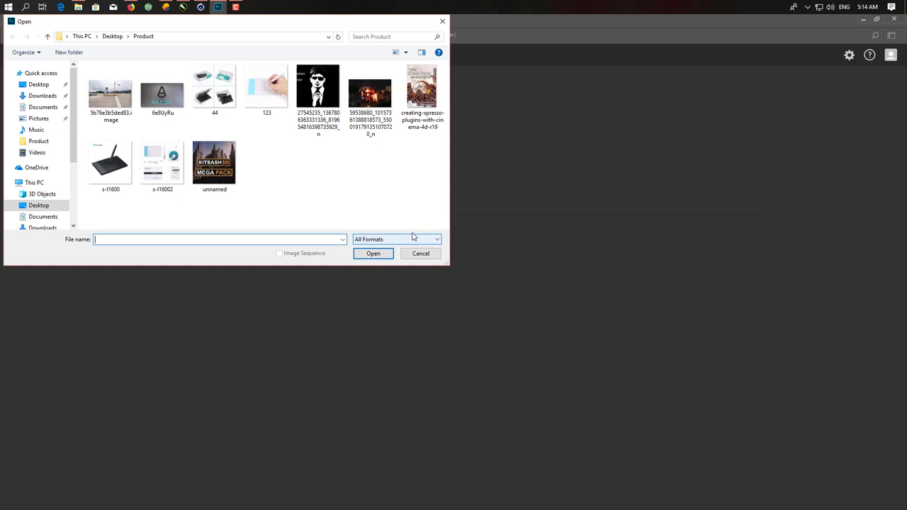
{"action": "left_click", "coordinate": [129, 99]}
{"action": "double_click", "coordinate": [130, 98]}
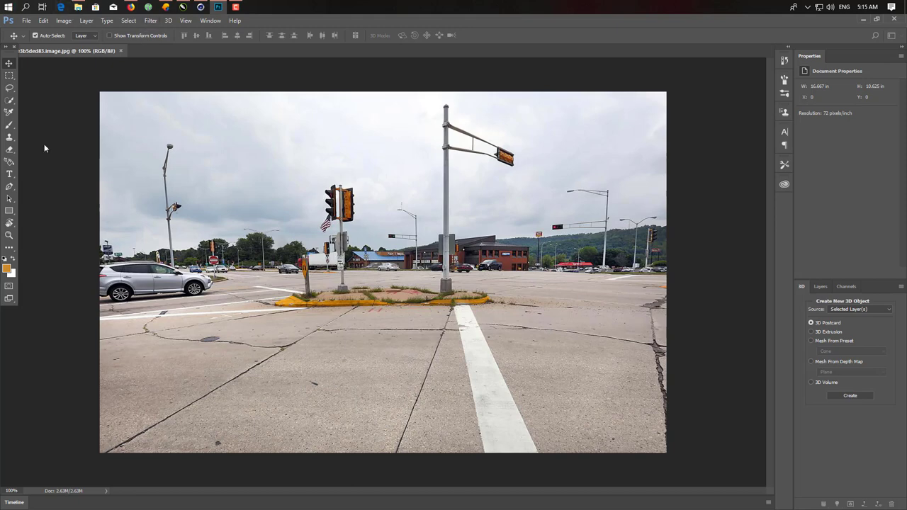
- Add the text NULLPK and enlarge it with Free Transform across the photo's middle
{"action": "left_click", "coordinate": [9, 176]}
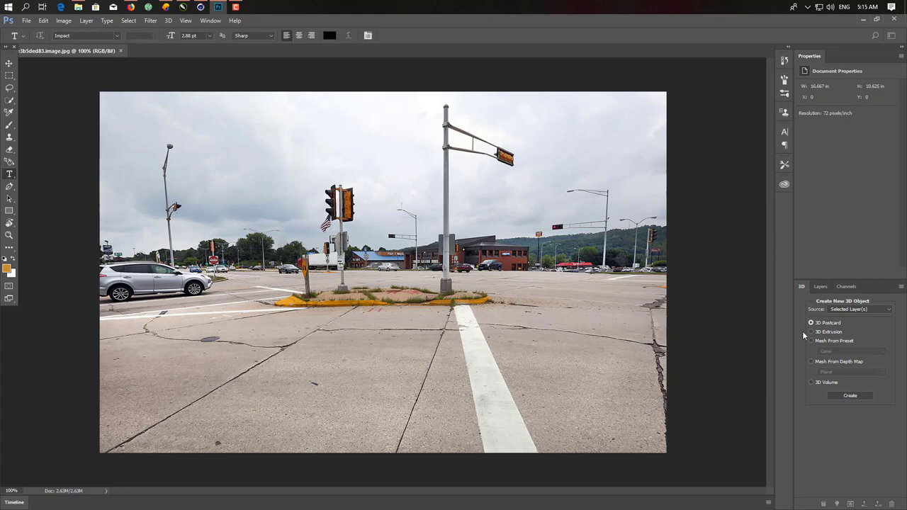
{"action": "left_click", "coordinate": [848, 309]}
{"action": "left_click", "coordinate": [841, 310]}
{"action": "left_click", "coordinate": [220, 346]}
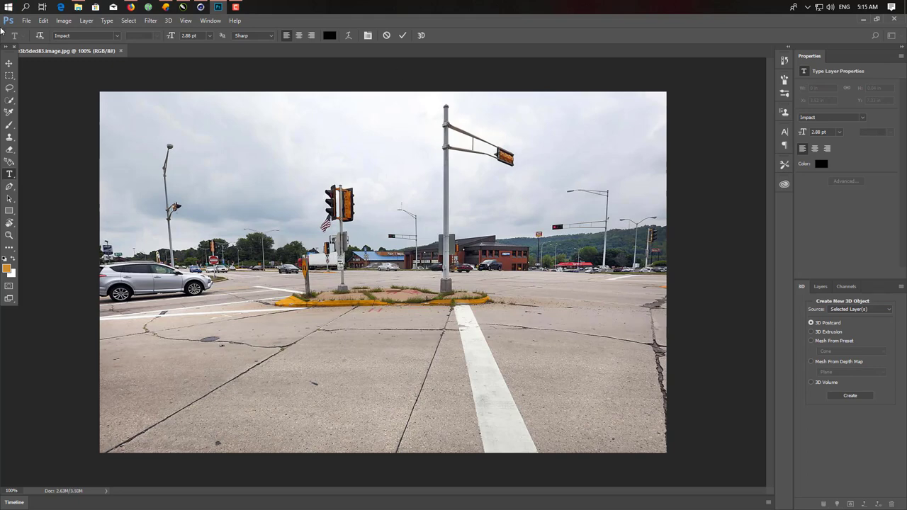
{"action": "left_click", "coordinate": [8, 63]}
{"action": "left_click_drag", "start_coordinate": [266, 351], "coordinate": [512, 224]}
{"action": "key", "text": "ctrl+t"}
{"action": "left_click_drag", "start_coordinate": [364, 298], "coordinate": [376, 330]}
{"action": "key", "text": "Return"}
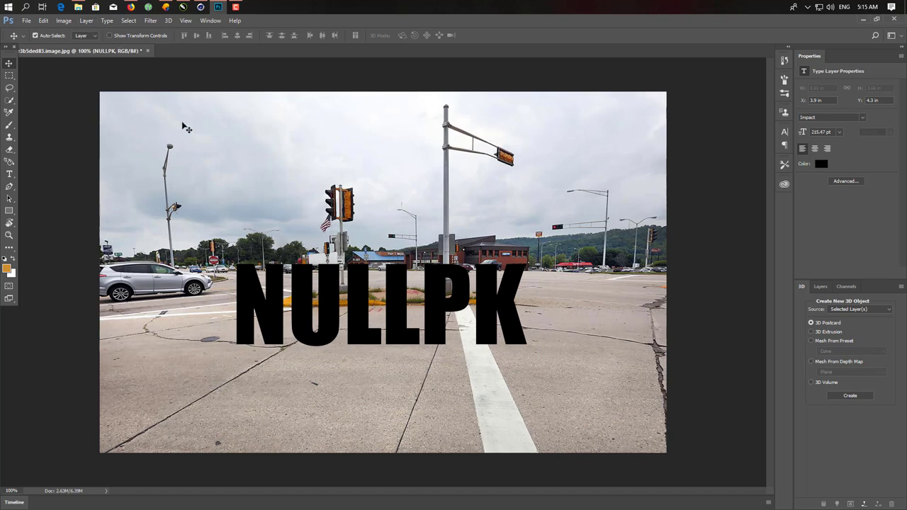
- Change the NULLPK text font to Arial Bold
{"action": "key", "text": "t"}
{"action": "key", "text": "Return"}
{"action": "left_click", "coordinate": [117, 36]}
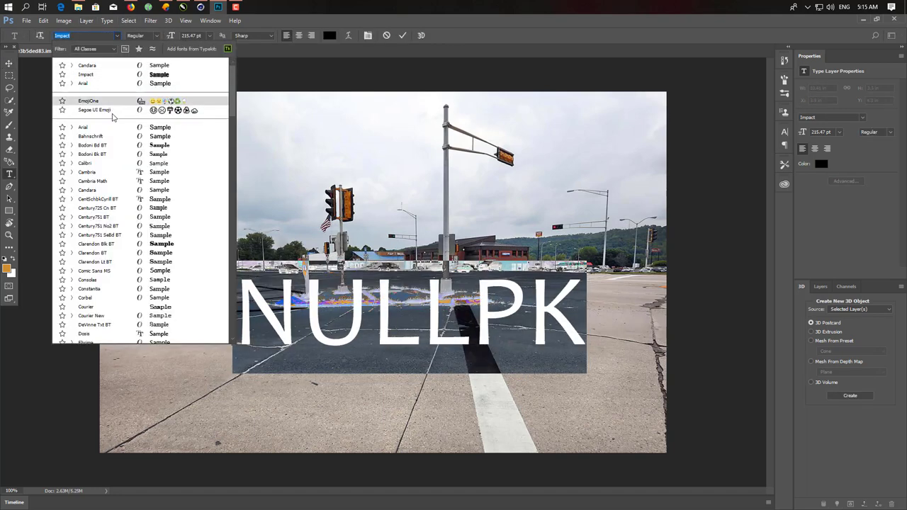
{"action": "left_click", "coordinate": [114, 127]}
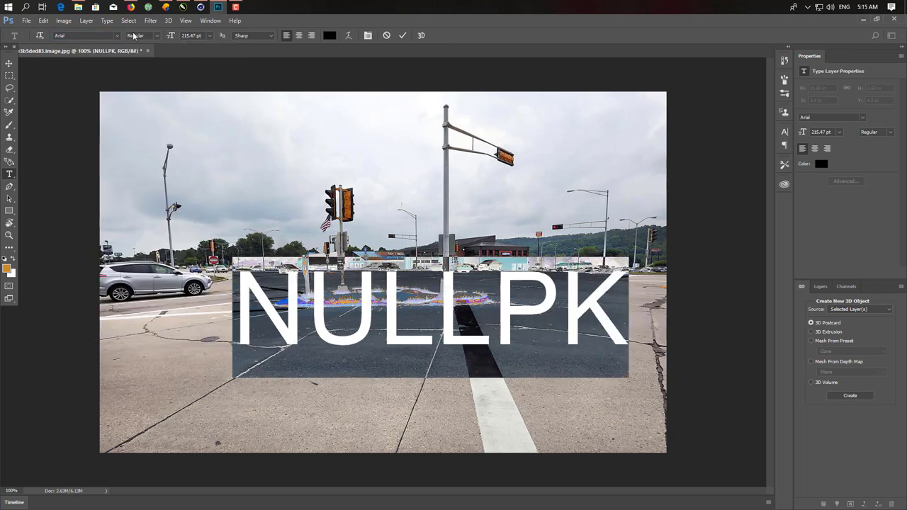
{"action": "left_click", "coordinate": [156, 37]}
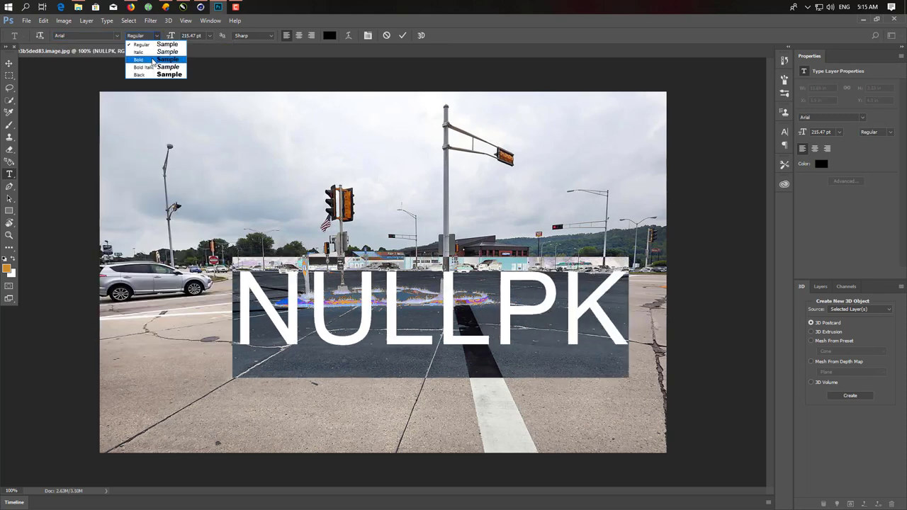
{"action": "left_click", "coordinate": [153, 59]}
- Reposition NULLPK over the intersection and fill it with the orange foreground color
{"action": "left_click", "coordinate": [9, 63]}
{"action": "left_click_drag", "start_coordinate": [501, 340], "coordinate": [459, 325]}
{"action": "key", "text": "alt+BackSpace"}
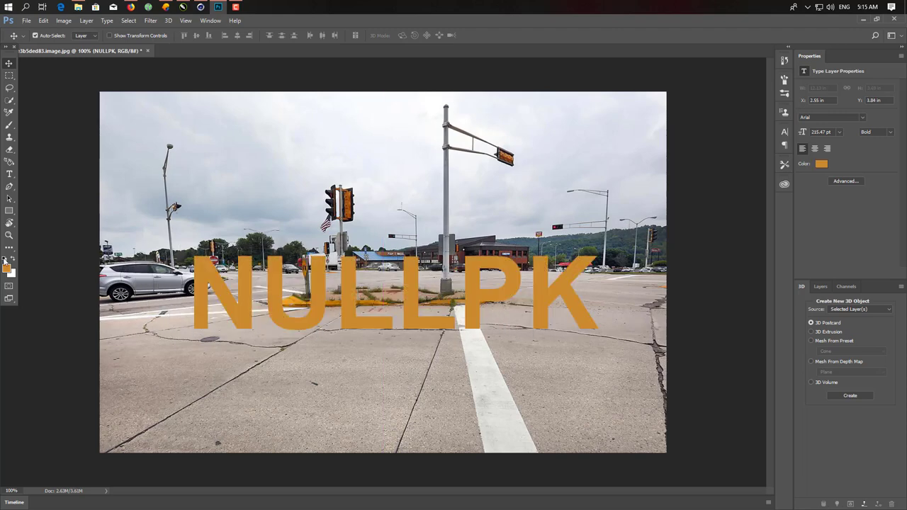
{"action": "left_click", "coordinate": [169, 23]}
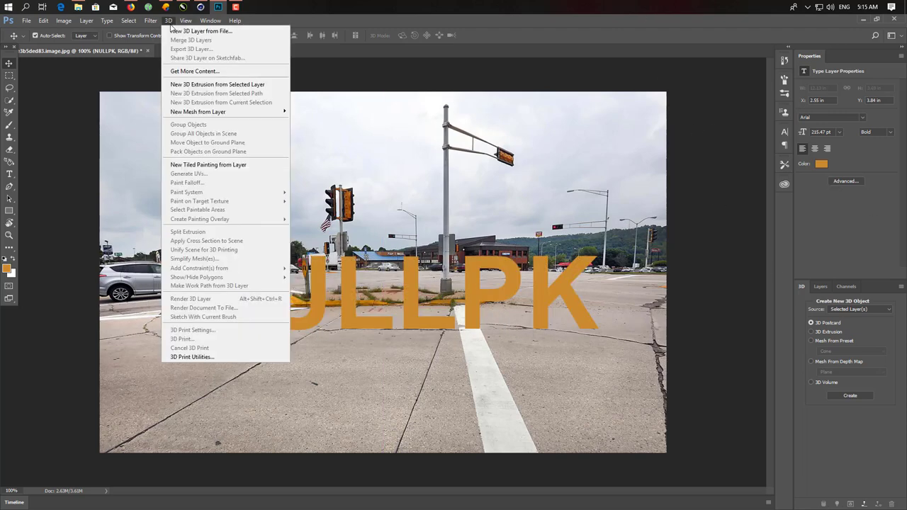
- Extrude NULLPK into 3D, orbit the camera, and set the letters upright on the road
{"action": "left_click", "coordinate": [204, 86]}
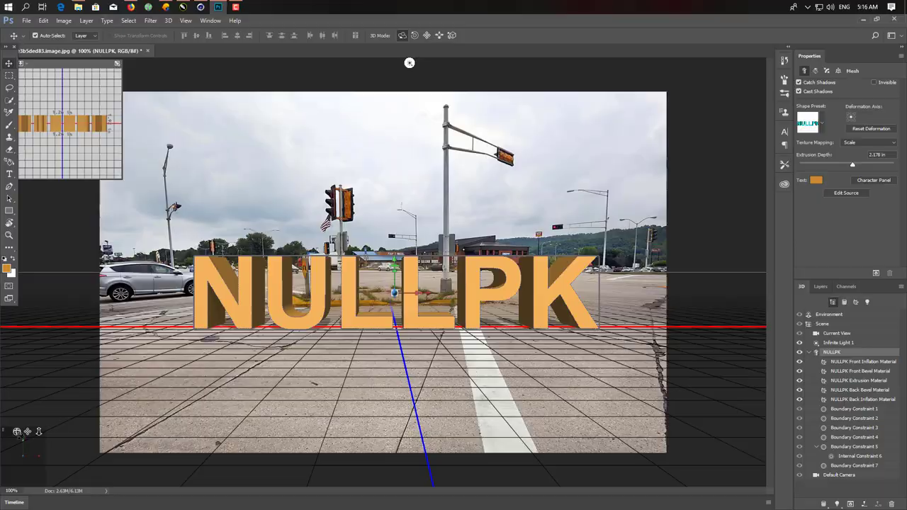
{"action": "left_click_drag", "start_coordinate": [22, 437], "coordinate": [400, 62]}
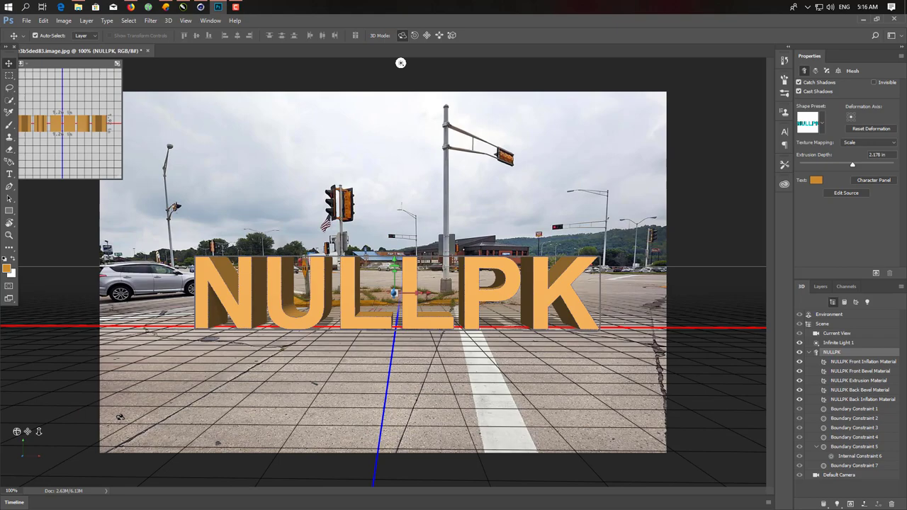
{"action": "left_click_drag", "start_coordinate": [39, 431], "coordinate": [78, 439]}
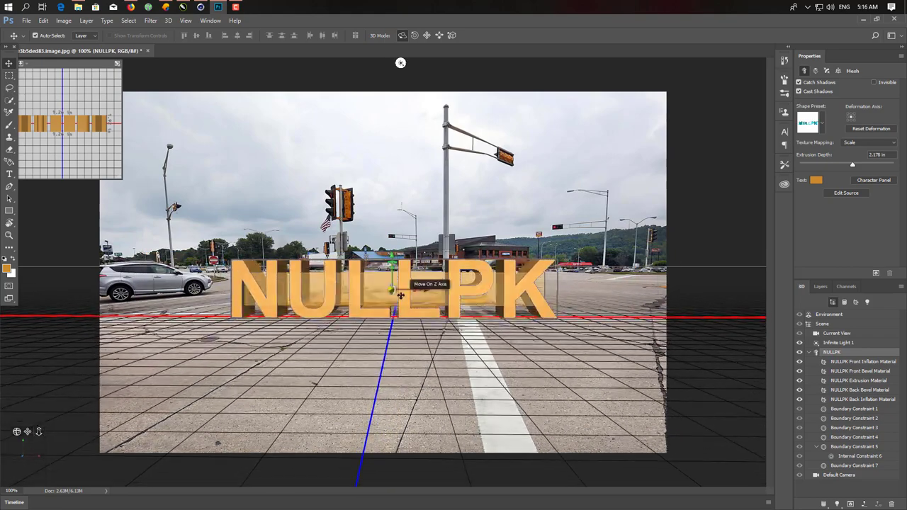
{"action": "left_click_drag", "start_coordinate": [395, 300], "coordinate": [213, 278]}
{"action": "left_click_drag", "start_coordinate": [388, 263], "coordinate": [392, 265]}
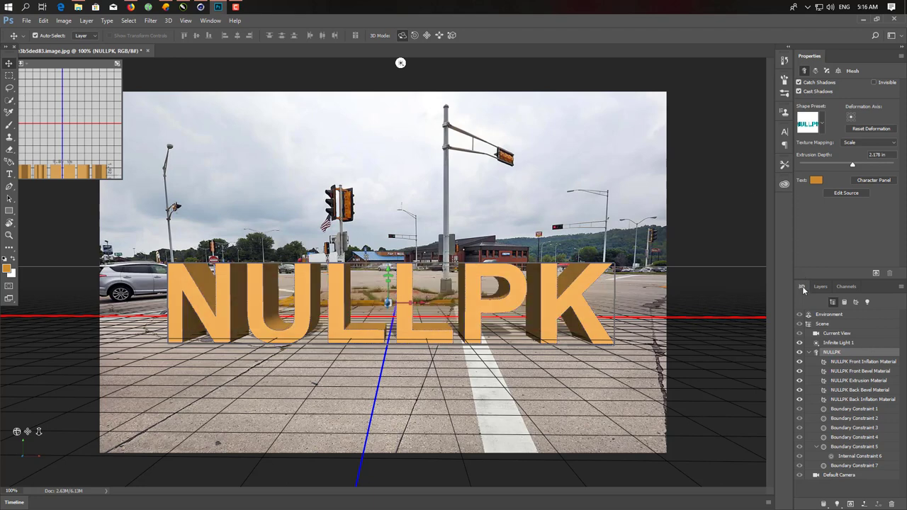
- Try the concentric ring shape preset on the NULLPK mesh and inspect it
{"action": "left_click", "coordinate": [212, 27]}
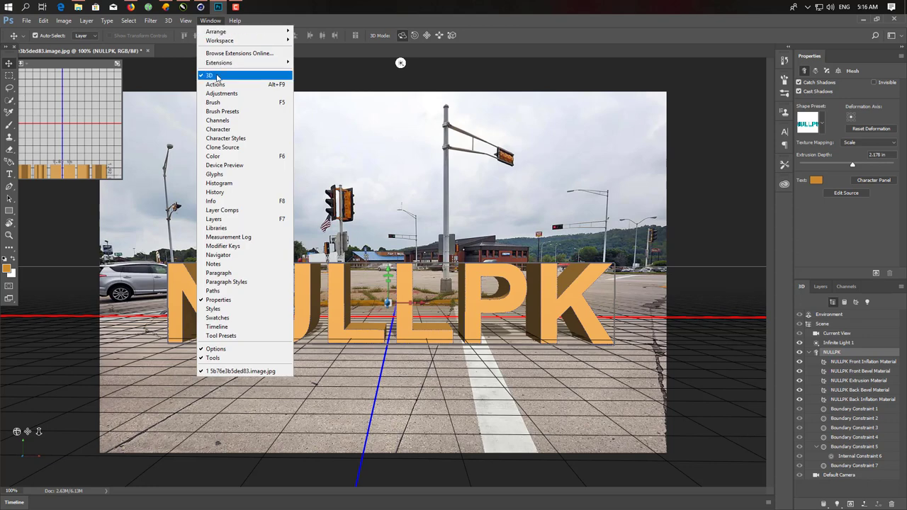
{"action": "left_click", "coordinate": [553, 55]}
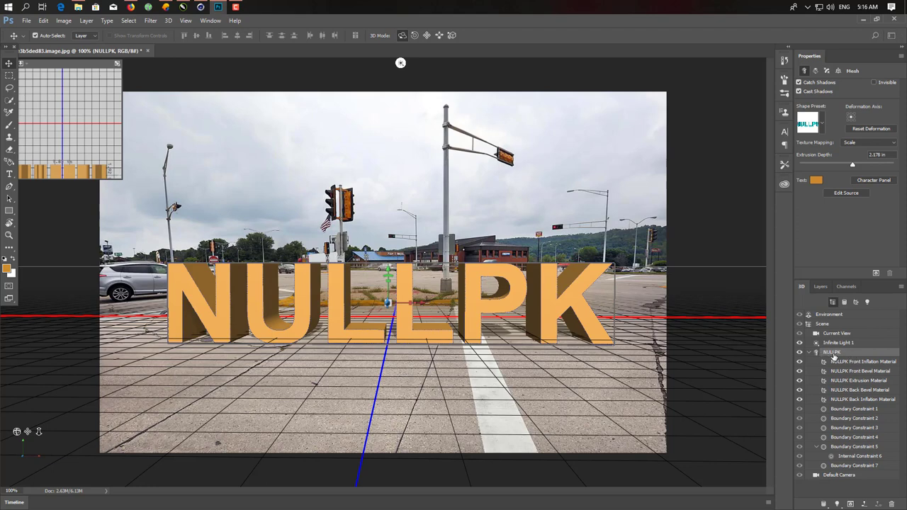
{"action": "left_click", "coordinate": [823, 125]}
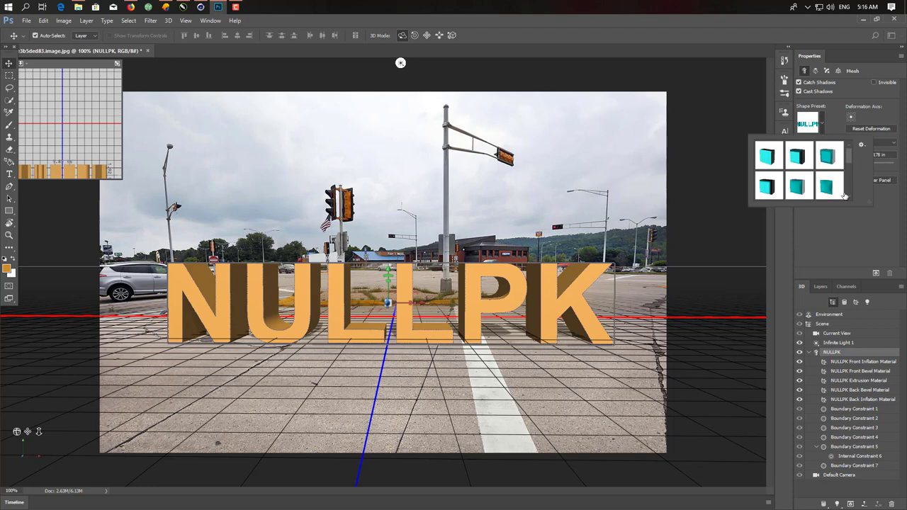
{"action": "left_click_drag", "start_coordinate": [867, 203], "coordinate": [861, 316]}
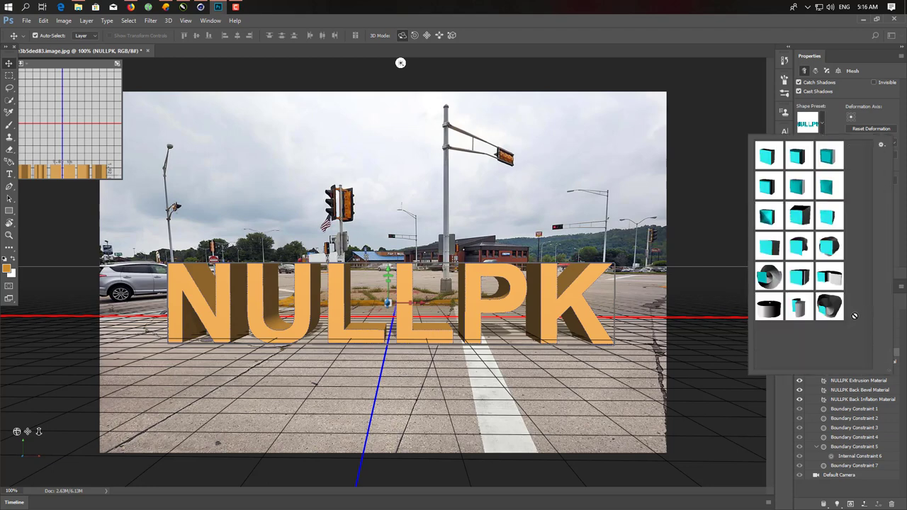
{"action": "left_click", "coordinate": [763, 279]}
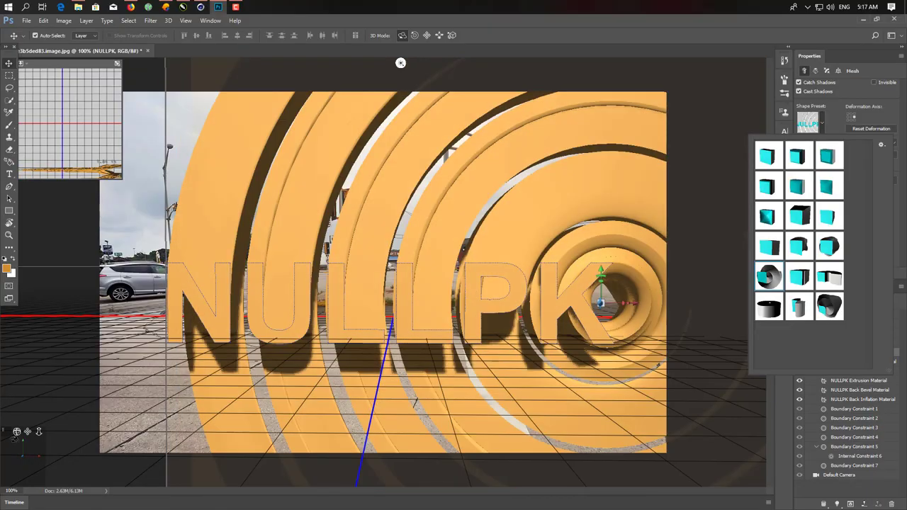
{"action": "left_click_drag", "start_coordinate": [14, 283], "coordinate": [185, 366]}
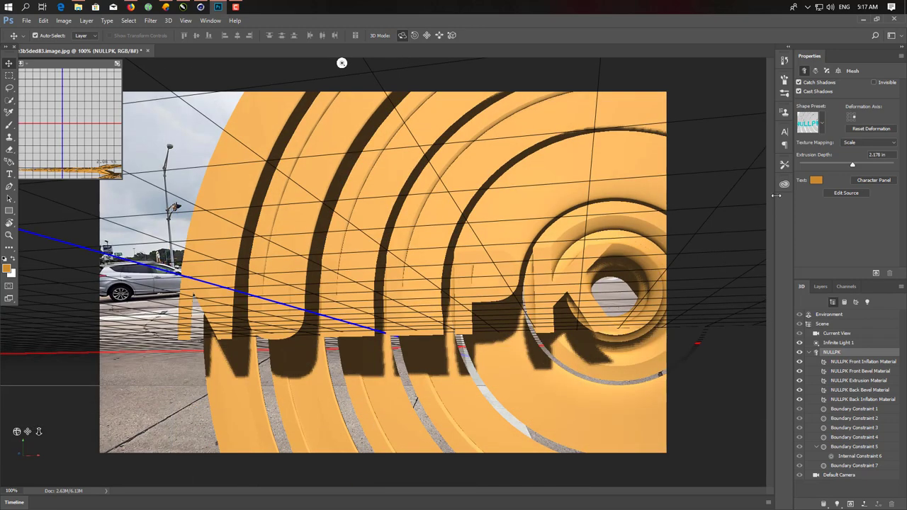
- Try the cylinder shape preset, then restore the plain extruded letters
{"action": "left_click", "coordinate": [823, 125]}
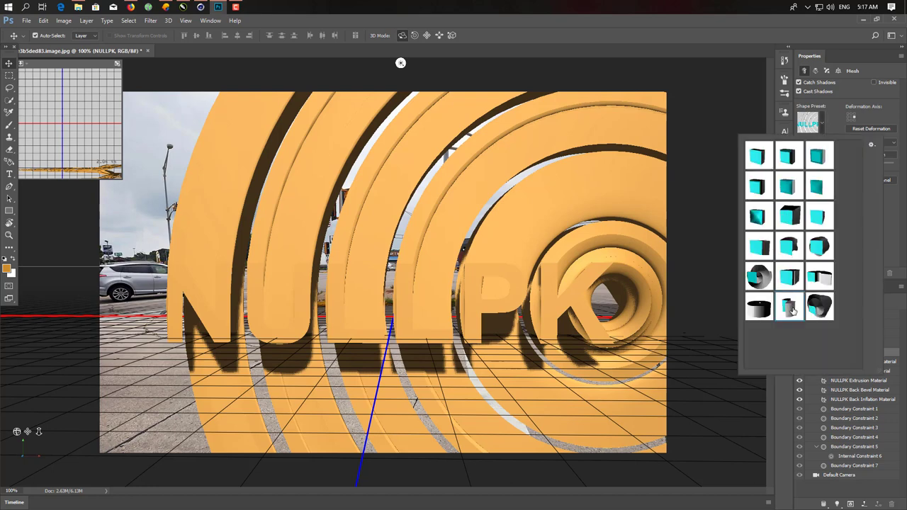
{"action": "left_click", "coordinate": [758, 315]}
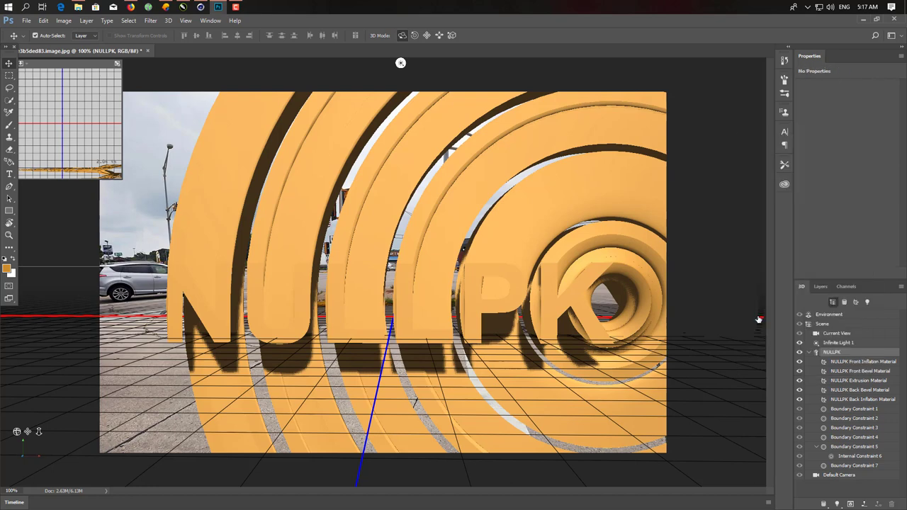
{"action": "left_click", "coordinate": [859, 352]}
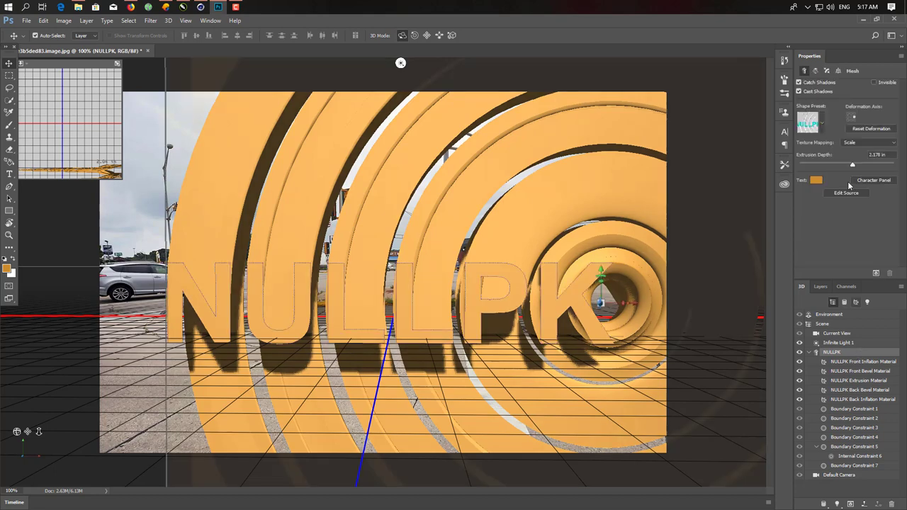
{"action": "left_click", "coordinate": [823, 124]}
{"action": "left_click", "coordinate": [793, 218]}
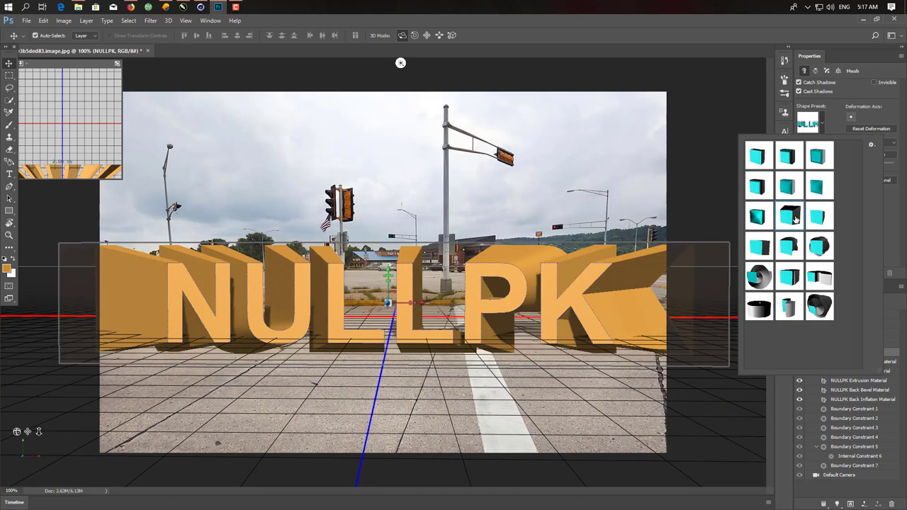
- Compare the first-row shape presets and settle on the second-row bevel preset
{"action": "left_click", "coordinate": [758, 162]}
{"action": "left_click", "coordinate": [787, 160]}
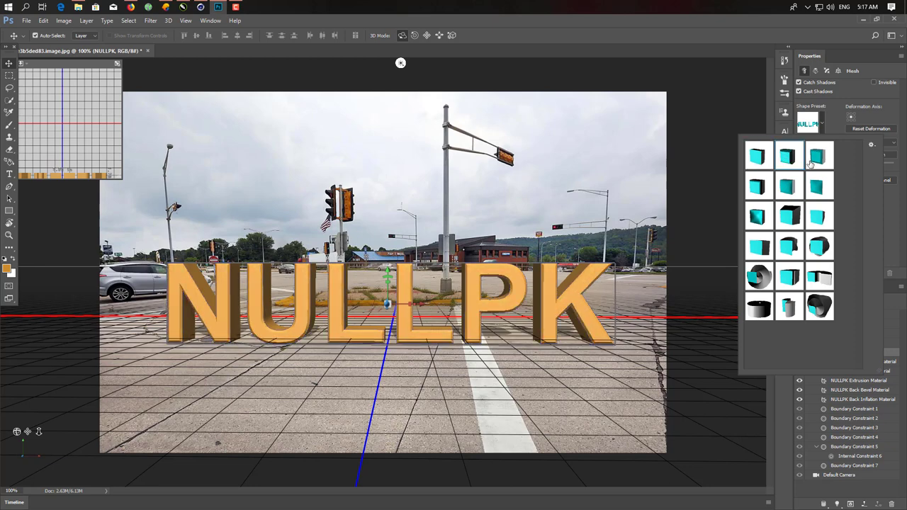
{"action": "left_click", "coordinate": [808, 164]}
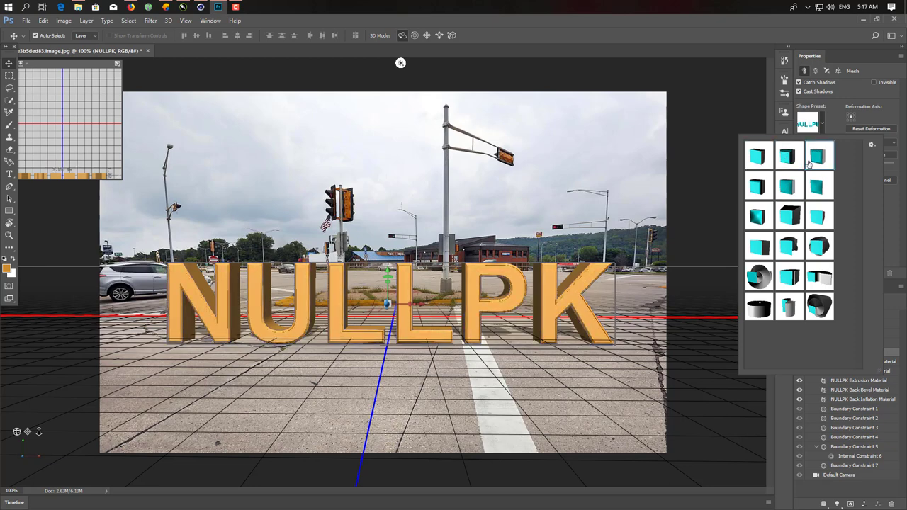
{"action": "left_click", "coordinate": [786, 164]}
{"action": "left_click", "coordinate": [771, 187]}
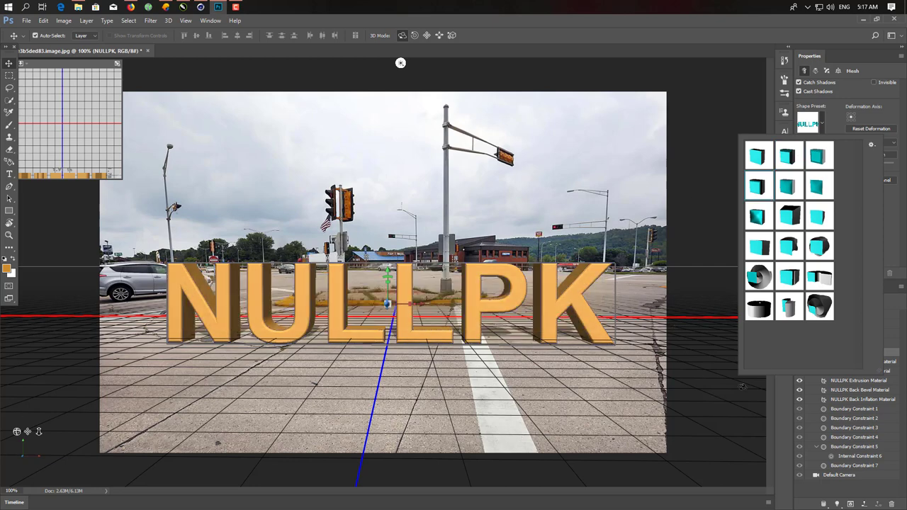
- Set the front material to Shine 16%, Reflection 12%, Roughness 4%, Bump 13%, Refraction 1.009
{"action": "left_click", "coordinate": [9, 63]}
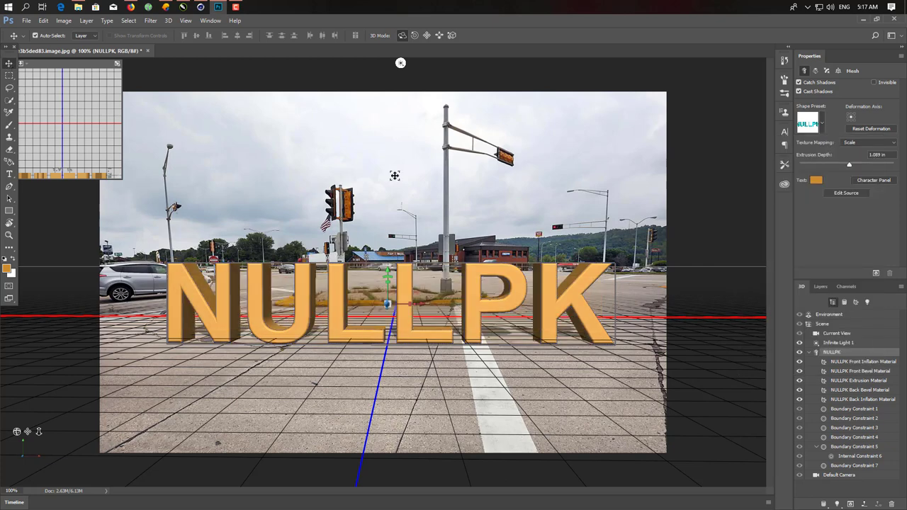
{"action": "left_click", "coordinate": [861, 362]}
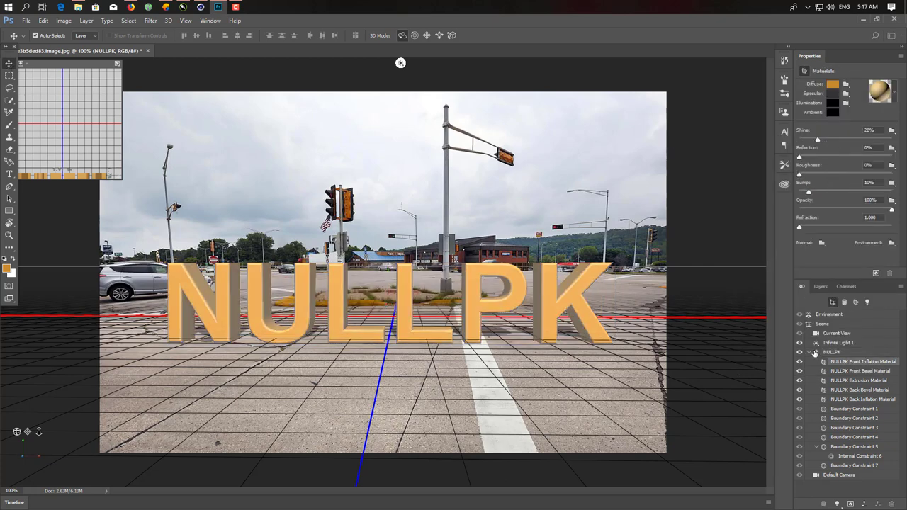
{"action": "left_click", "coordinate": [894, 104]}
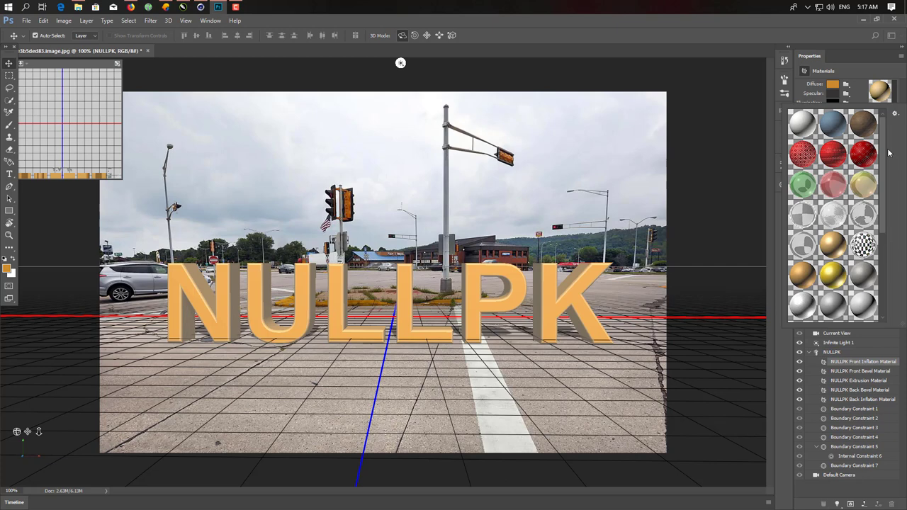
{"action": "left_click", "coordinate": [905, 89]}
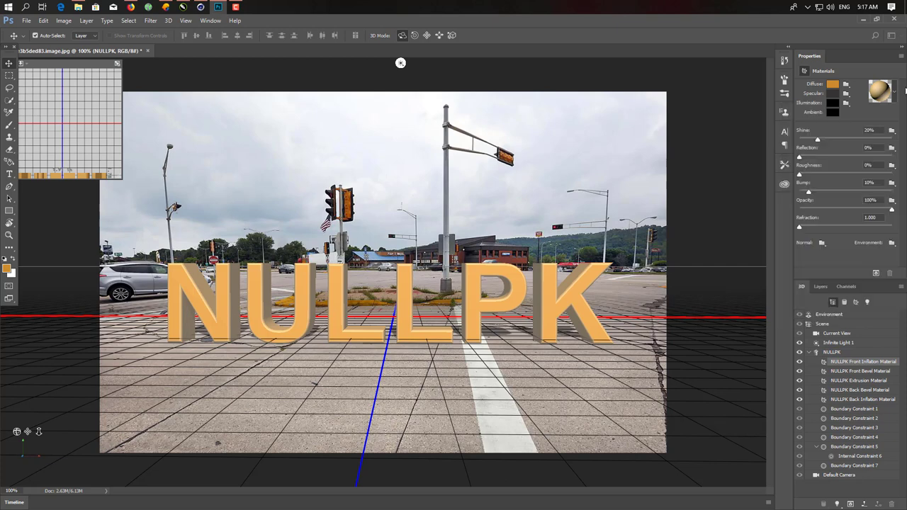
{"action": "mouse_move", "coordinate": [821, 142]}
{"action": "left_mouse_down"}
{"action": "mouse_move", "coordinate": [842, 142]}
{"action": "mouse_move", "coordinate": [814, 141]}
{"action": "left_mouse_up"}
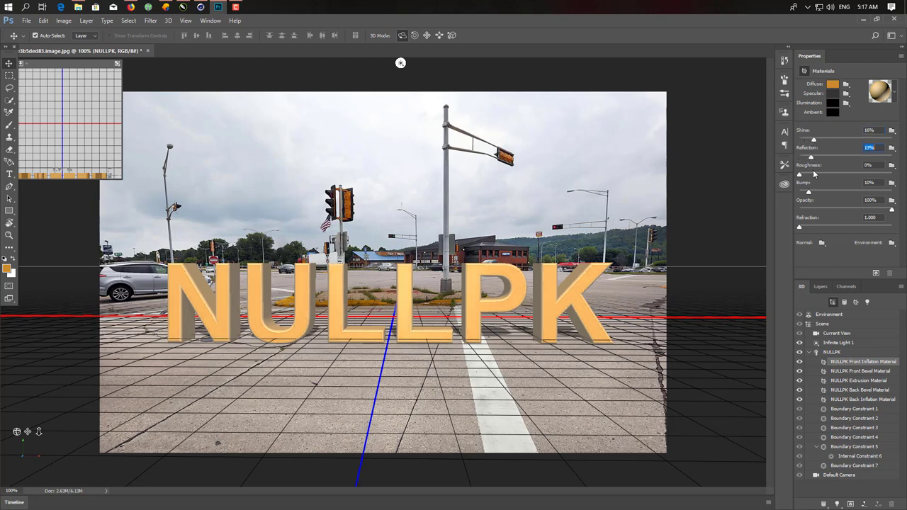
{"action": "left_click", "coordinate": [810, 159]}
{"action": "left_click", "coordinate": [810, 173]}
{"action": "left_click", "coordinate": [811, 191]}
{"action": "left_click", "coordinate": [800, 227]}
- Load the s-l16002 image as the Shine texture
{"action": "left_click", "coordinate": [891, 132]}
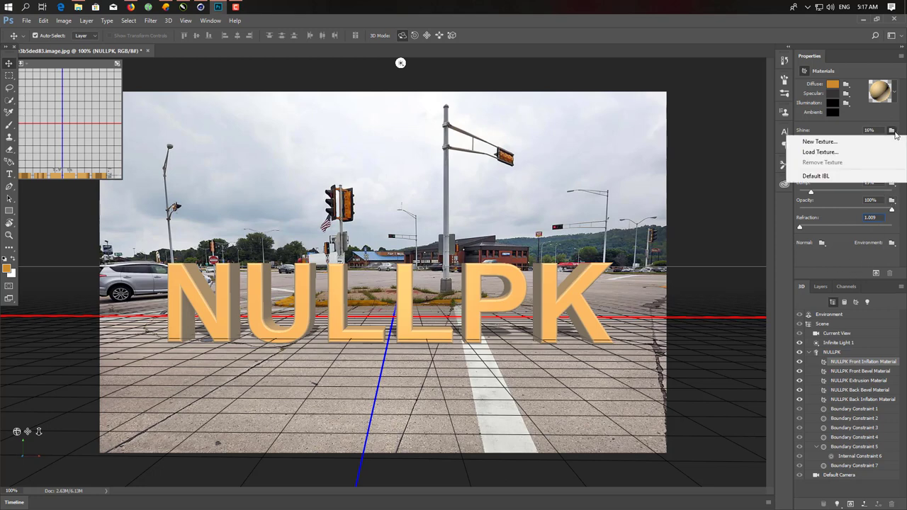
{"action": "left_click", "coordinate": [814, 155]}
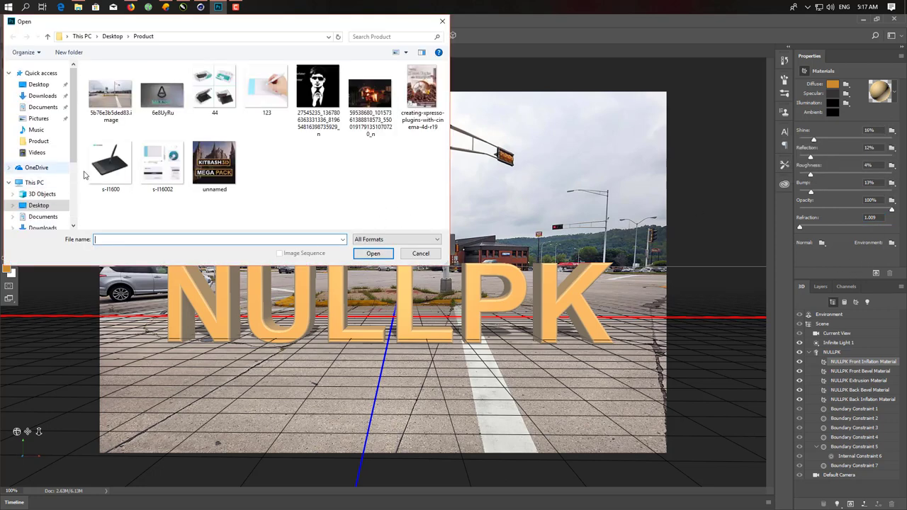
{"action": "left_click", "coordinate": [142, 168]}
{"action": "double_click", "coordinate": [156, 168]}
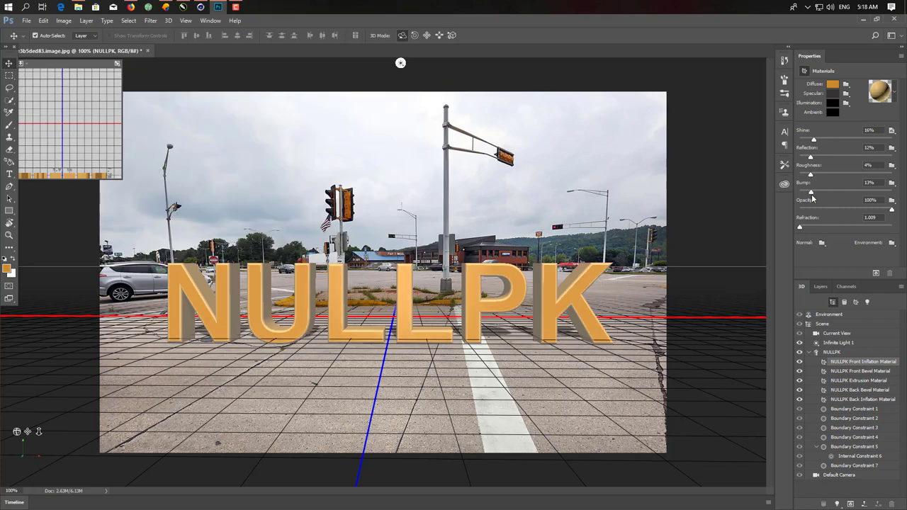
{"action": "left_click", "coordinate": [891, 132]}
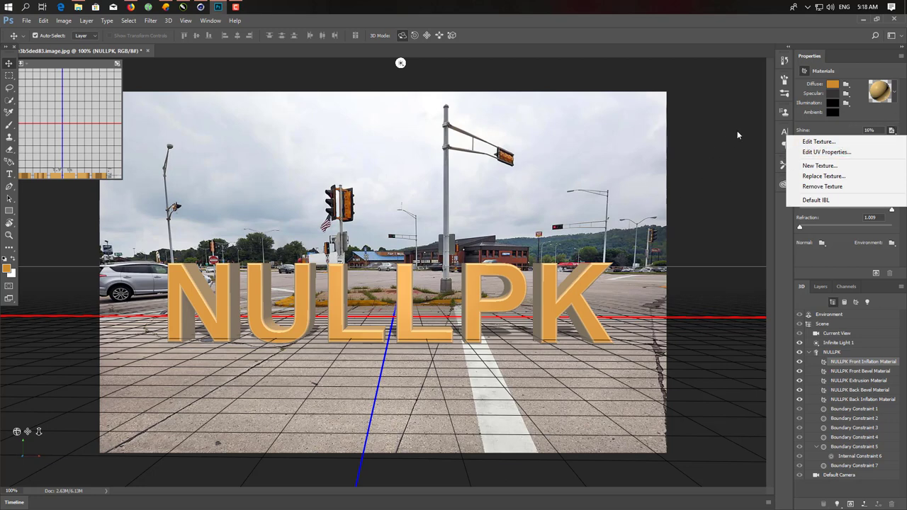
{"action": "left_click", "coordinate": [849, 128]}
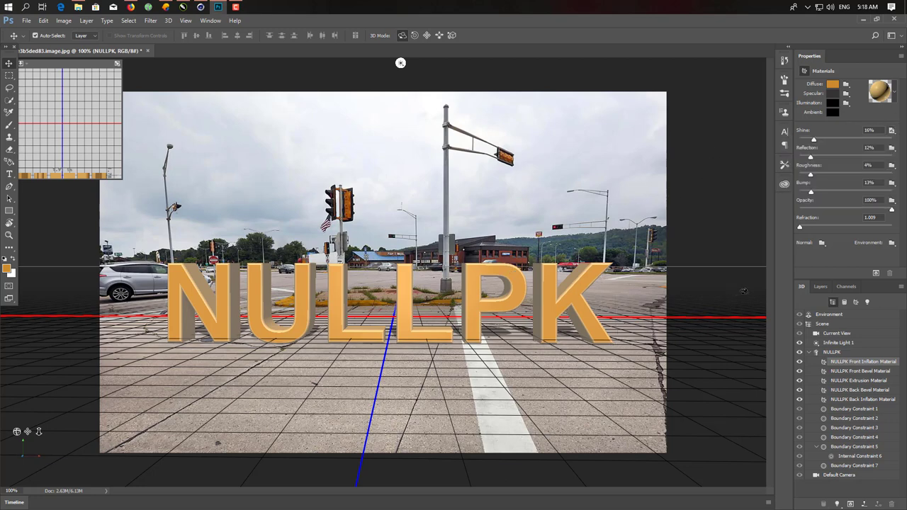
- Check the Front Bevel material, then apply a red preset to the letter faces
{"action": "left_click", "coordinate": [864, 372]}
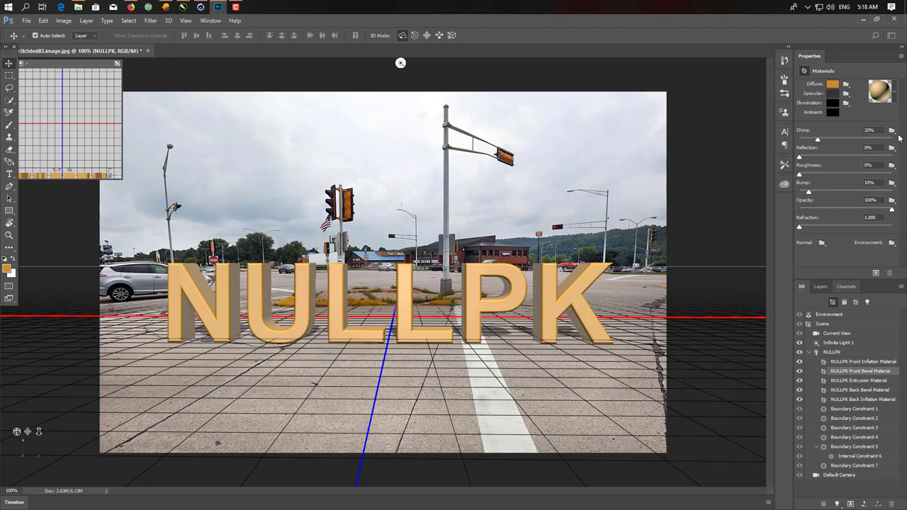
{"action": "left_click", "coordinate": [840, 362]}
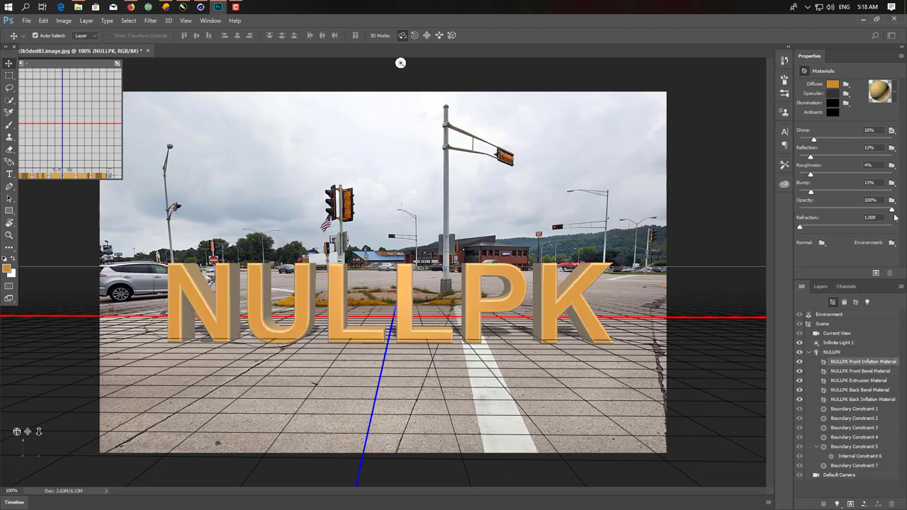
{"action": "left_click", "coordinate": [895, 92]}
{"action": "left_click", "coordinate": [864, 163]}
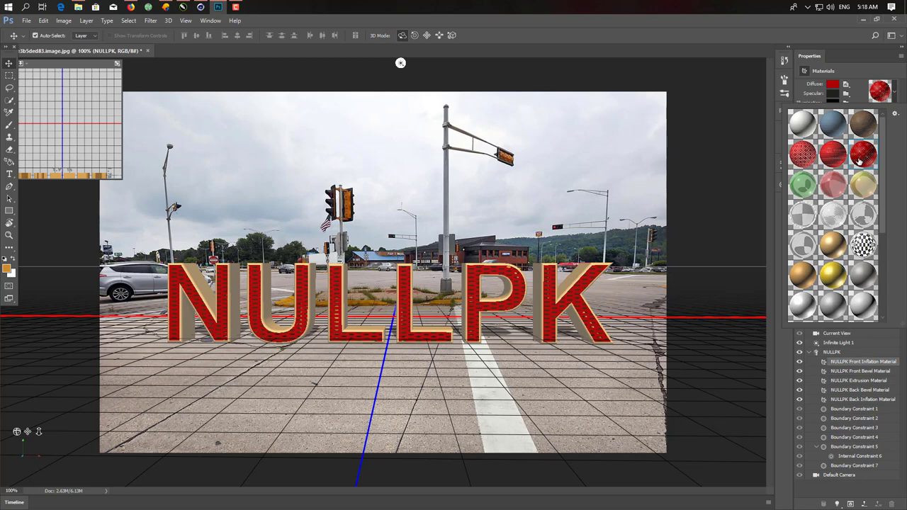
- Compare several material presets, including checker, and apply the red brick preset to the letter faces
{"action": "left_click", "coordinate": [844, 193]}
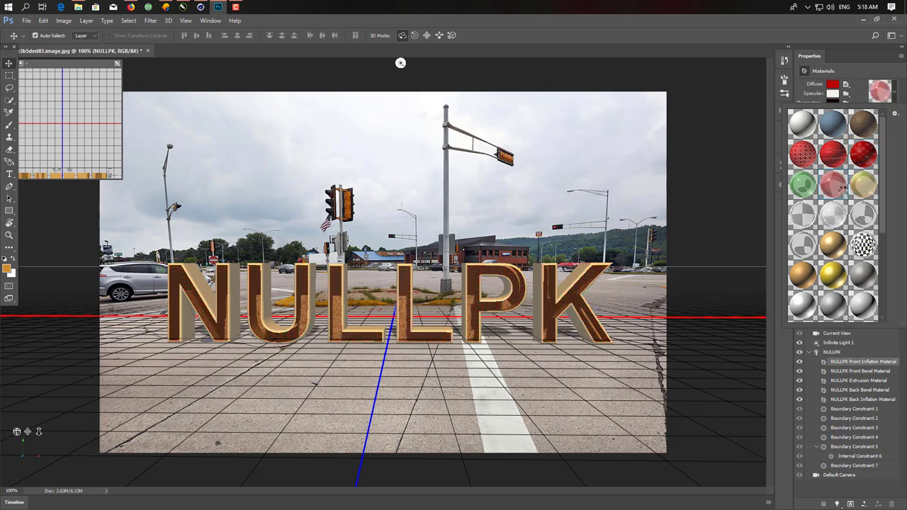
{"action": "left_click", "coordinate": [830, 221]}
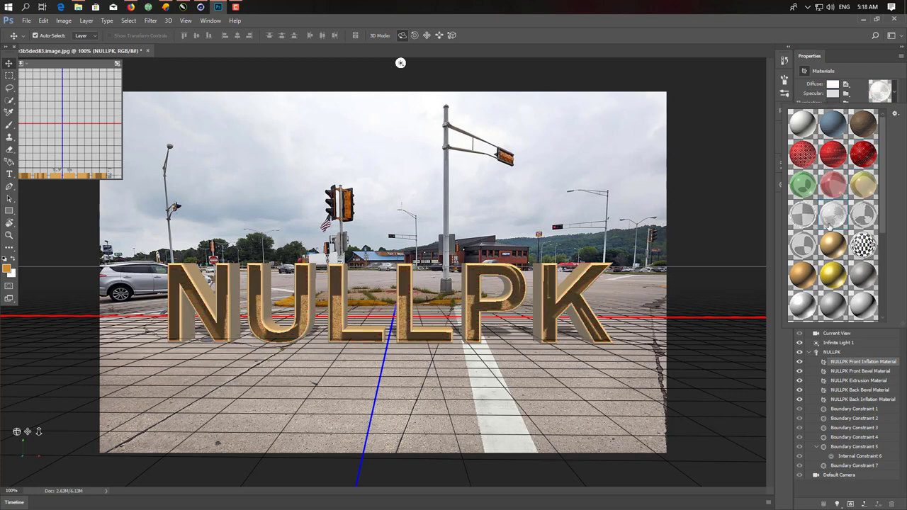
{"action": "scroll", "coordinate": [832, 241], "scroll_direction": "down", "scroll_amount": 4}
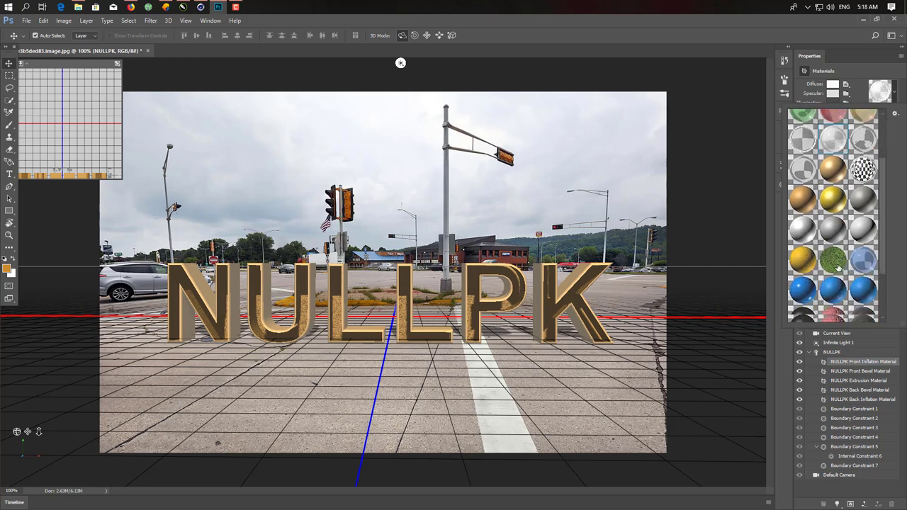
{"action": "scroll", "coordinate": [837, 267], "scroll_direction": "down", "scroll_amount": 3}
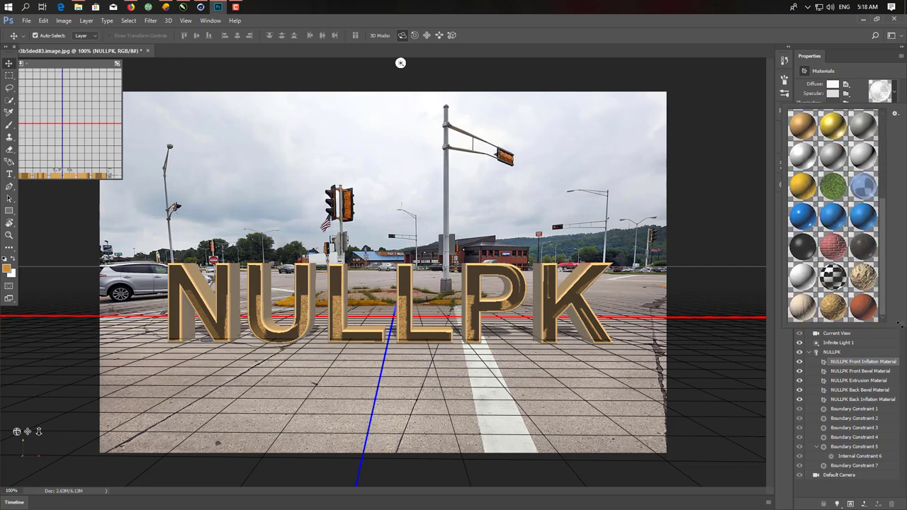
{"action": "left_click_drag", "start_coordinate": [898, 324], "coordinate": [899, 464]}
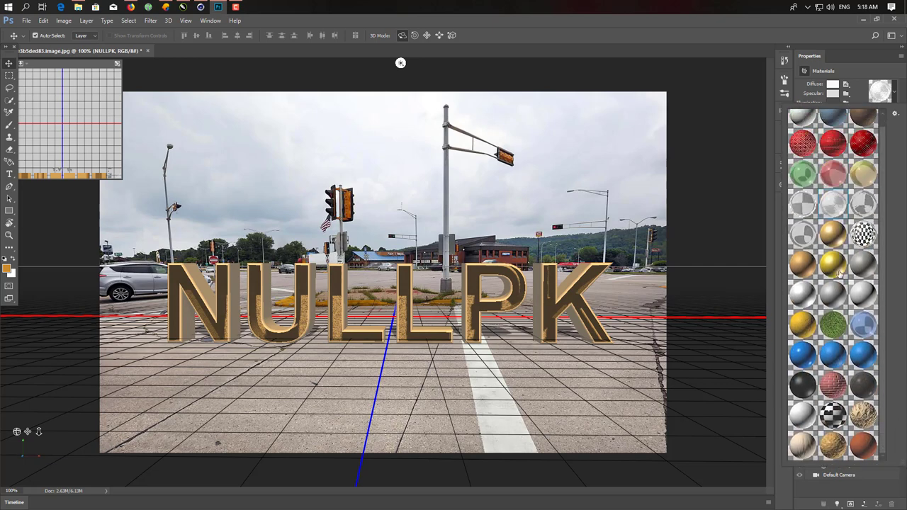
{"action": "left_click", "coordinate": [861, 242]}
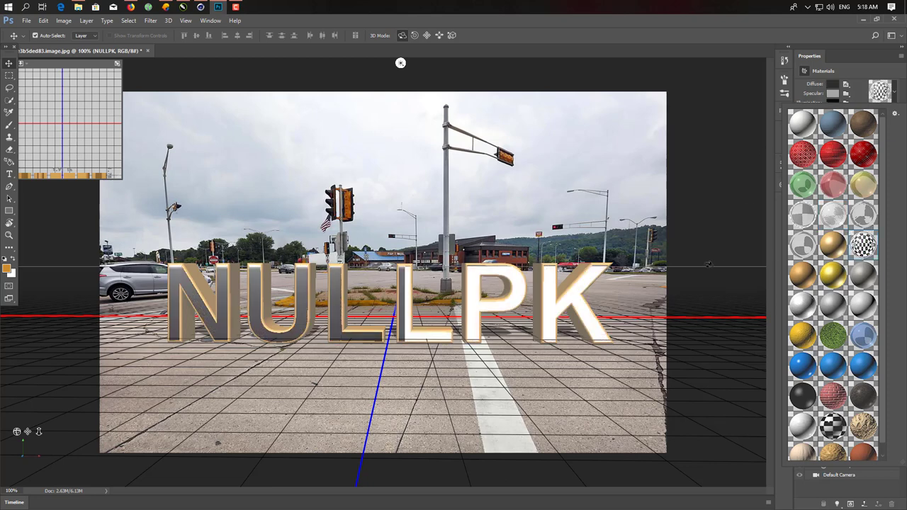
{"action": "left_click", "coordinate": [843, 399]}
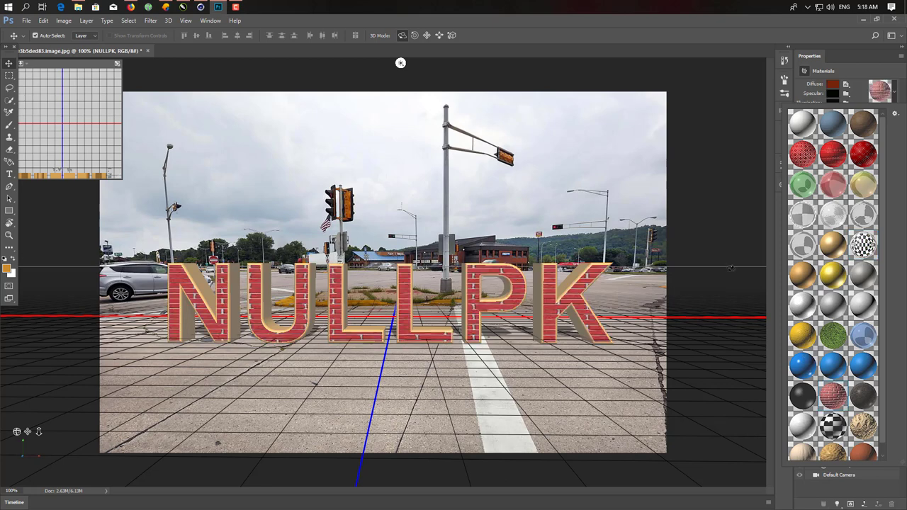
{"action": "left_click", "coordinate": [894, 90]}
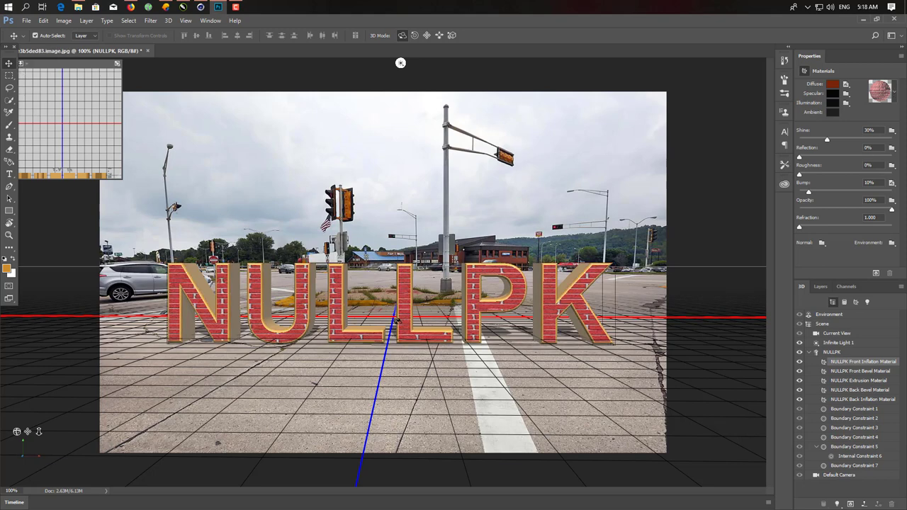
- Angle Infinite Light 1 toward the upper left at 87% intensity, 12% shadow softness
{"action": "left_click", "coordinate": [837, 418]}
{"action": "left_click", "coordinate": [856, 429]}
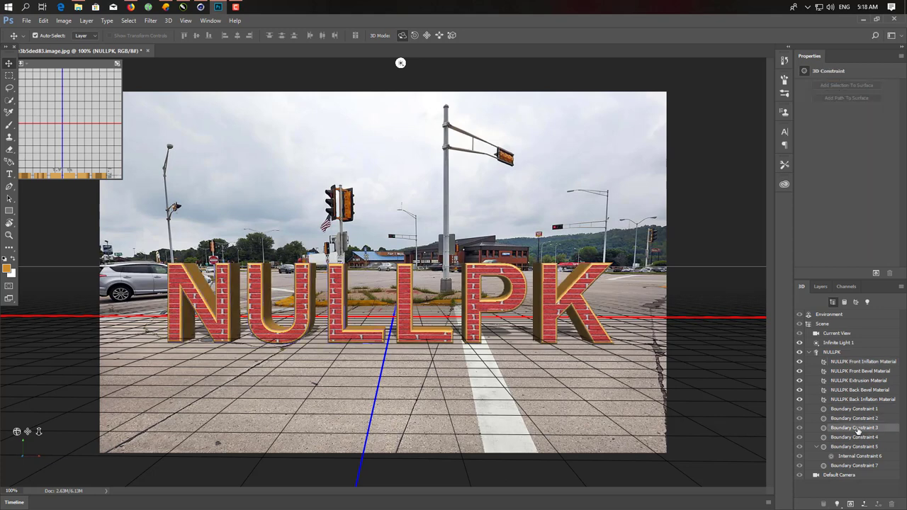
{"action": "left_click", "coordinate": [401, 63]}
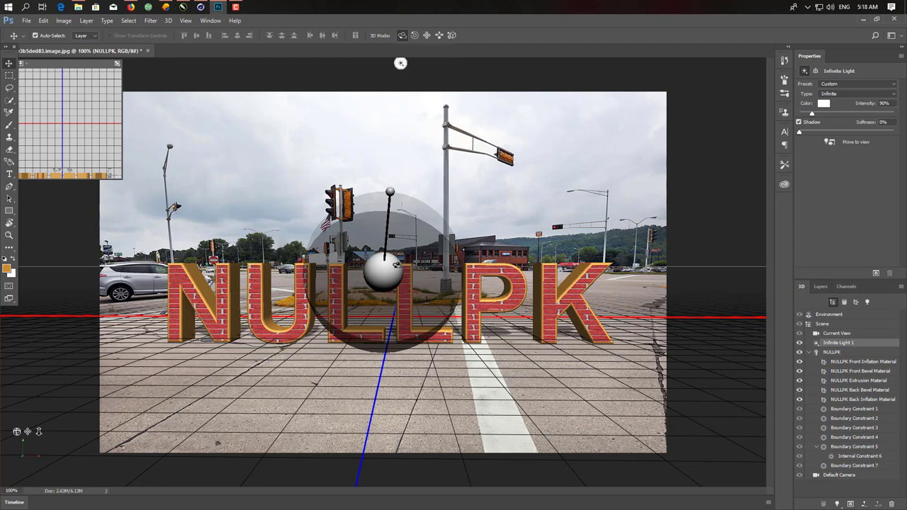
{"action": "mouse_move", "coordinate": [401, 63]}
{"action": "left_mouse_down"}
{"action": "mouse_move", "coordinate": [532, 63]}
{"action": "mouse_move", "coordinate": [192, 63]}
{"action": "mouse_move", "coordinate": [262, 291]}
{"action": "mouse_move", "coordinate": [306, 307]}
{"action": "left_mouse_up"}
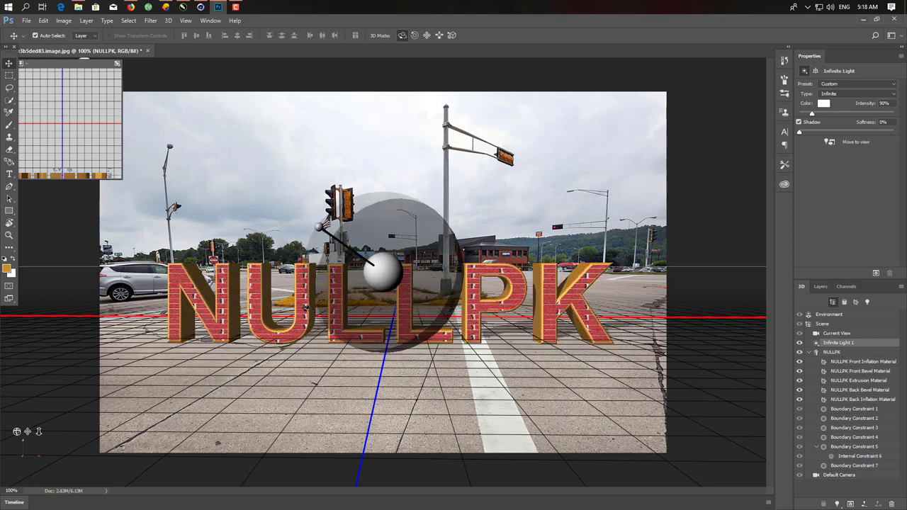
{"action": "left_click_drag", "start_coordinate": [812, 113], "coordinate": [812, 133]}
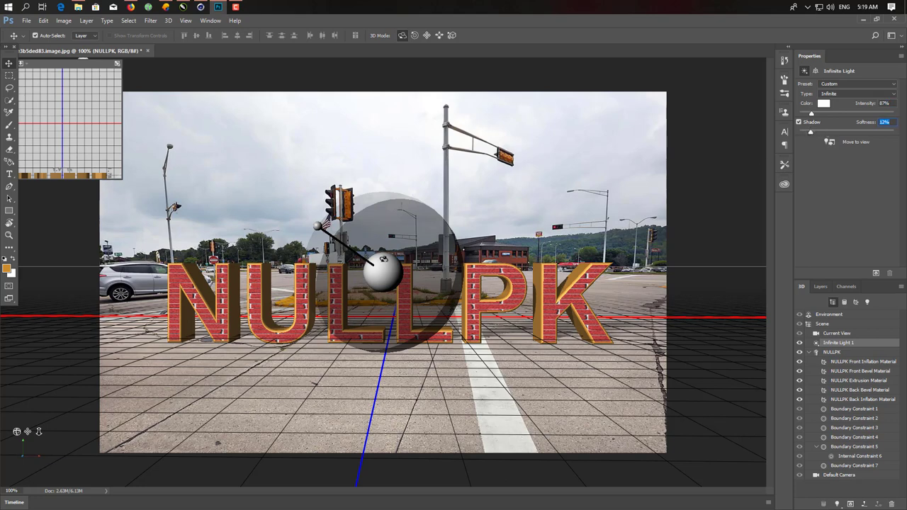
{"action": "left_click_drag", "start_coordinate": [384, 259], "coordinate": [369, 279]}
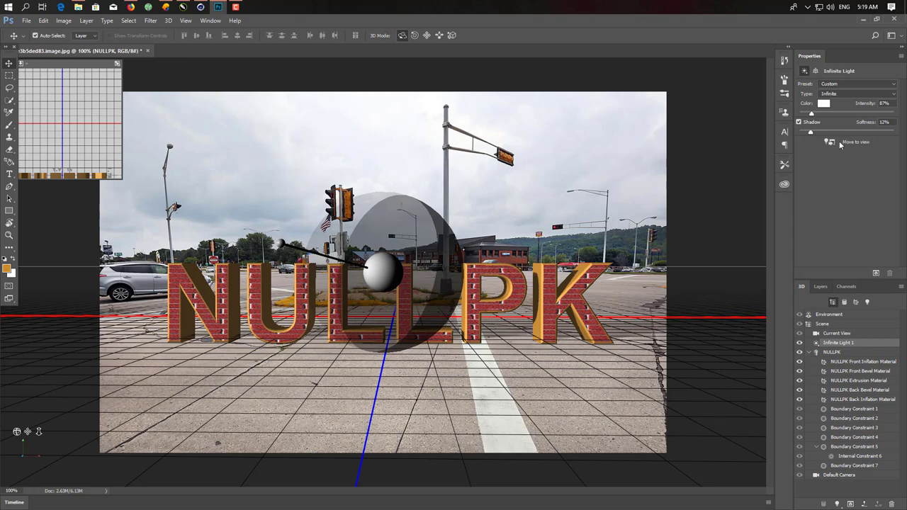
- Keep the light type Infinite and the lighting preset Custom
{"action": "left_click", "coordinate": [844, 86]}
{"action": "left_click", "coordinate": [843, 85]}
{"action": "left_click", "coordinate": [844, 93]}
{"action": "left_click", "coordinate": [841, 96]}
{"action": "left_click", "coordinate": [838, 86]}
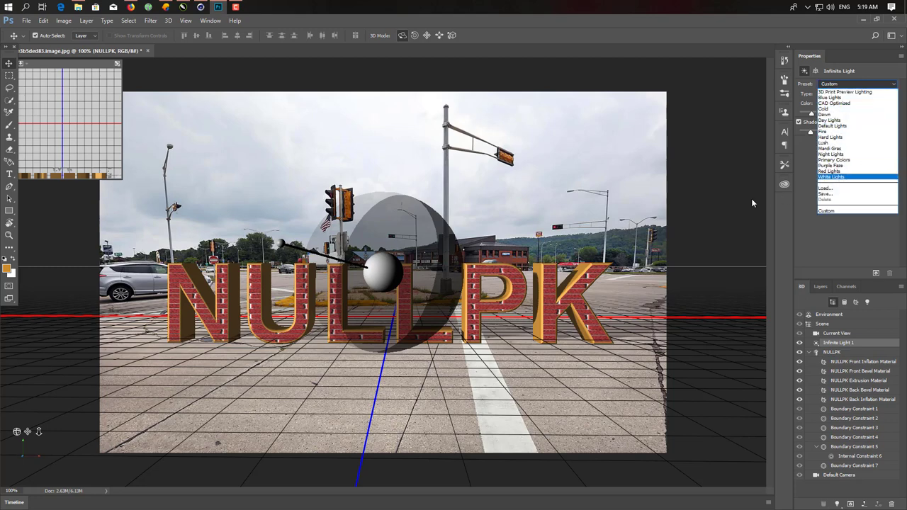
{"action": "left_click", "coordinate": [728, 214]}
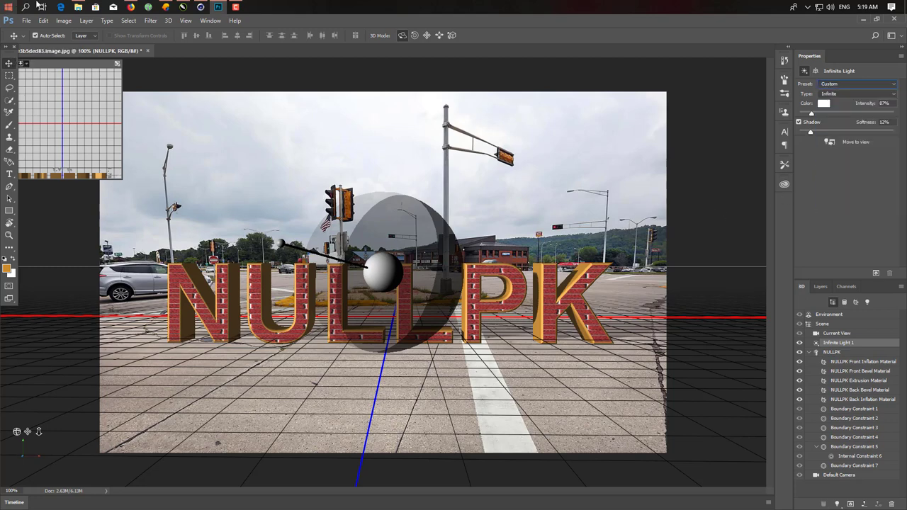
- Render the NULLPK 3D layer with 3D > Render 3D Layer
{"action": "left_click", "coordinate": [128, 21]}
{"action": "mouse_move", "coordinate": [168, 21]}
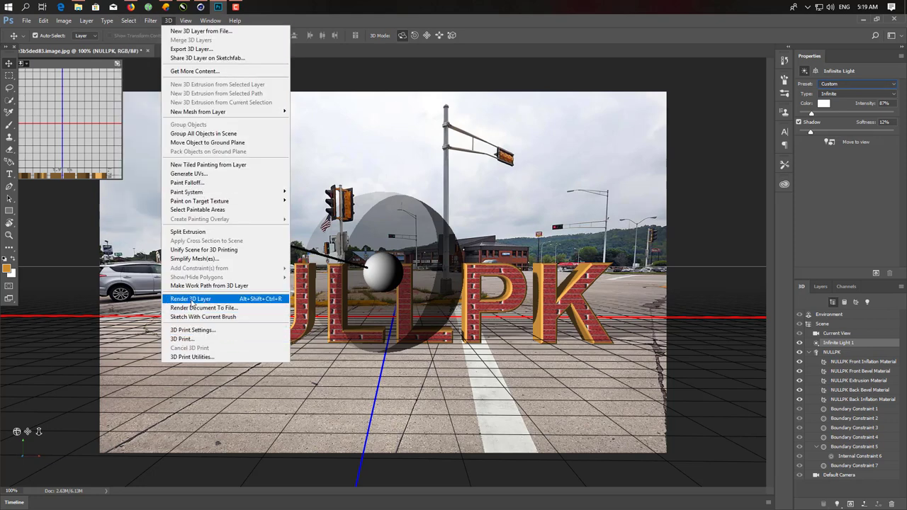
{"action": "left_click", "coordinate": [211, 303]}
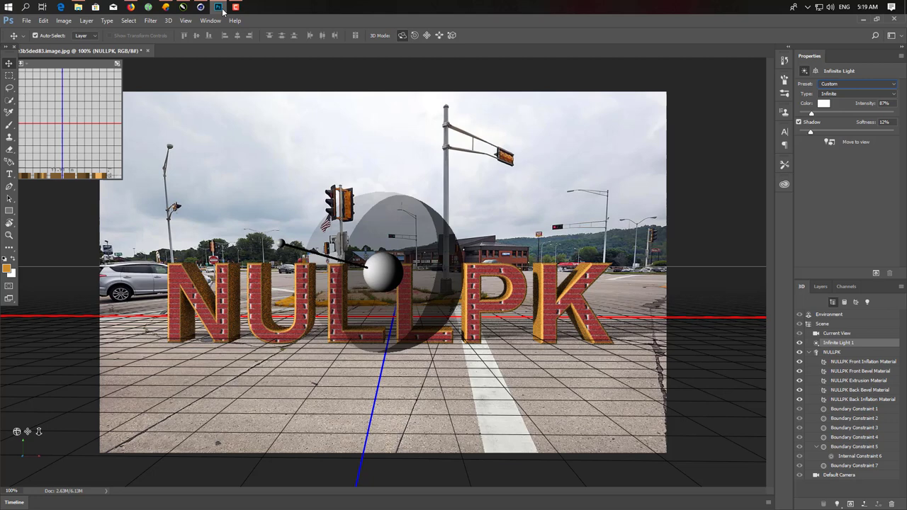
- Attempt to load WPN_AKM as a 3D layer; dismiss the unrecognized format error
{"action": "left_click", "coordinate": [168, 21]}
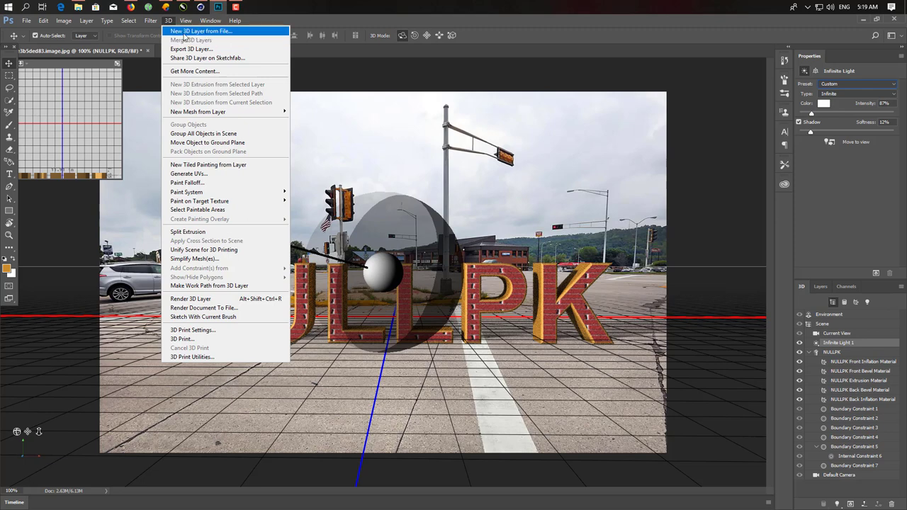
{"action": "left_click", "coordinate": [210, 32]}
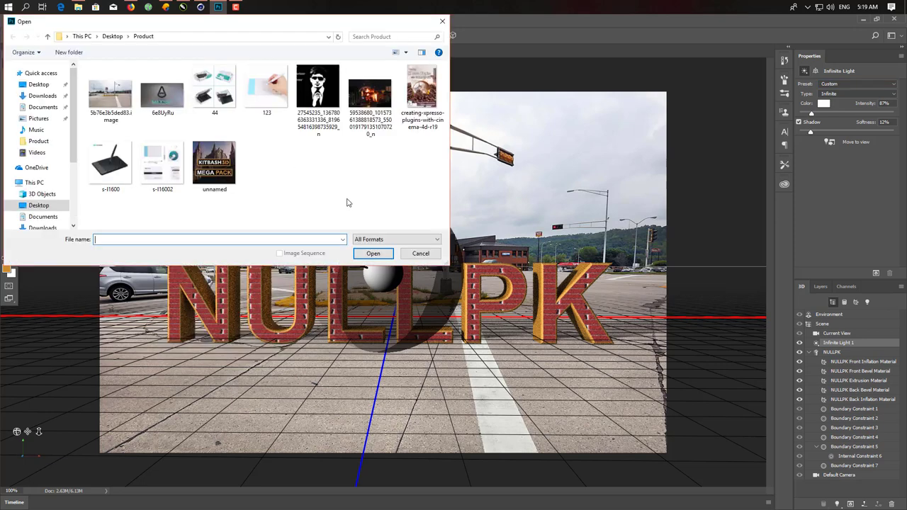
{"action": "left_click_drag", "start_coordinate": [449, 261], "coordinate": [482, 340]}
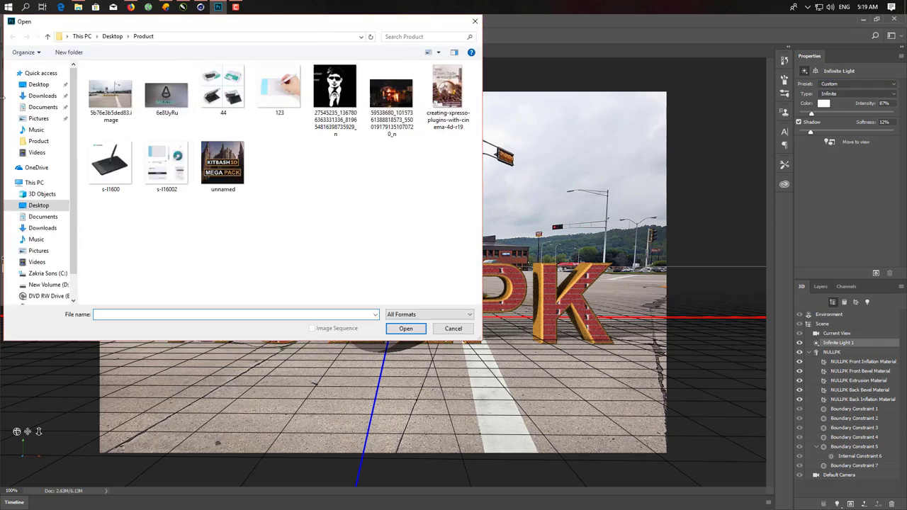
{"action": "left_click", "coordinate": [196, 39]}
{"action": "type", "text": "D:\\Naqash\\ChamferZoneWeapons\\data\\Content\\ChamferZone_Model_Sourcefiles\\AKM"}
{"action": "key", "text": "Return"}
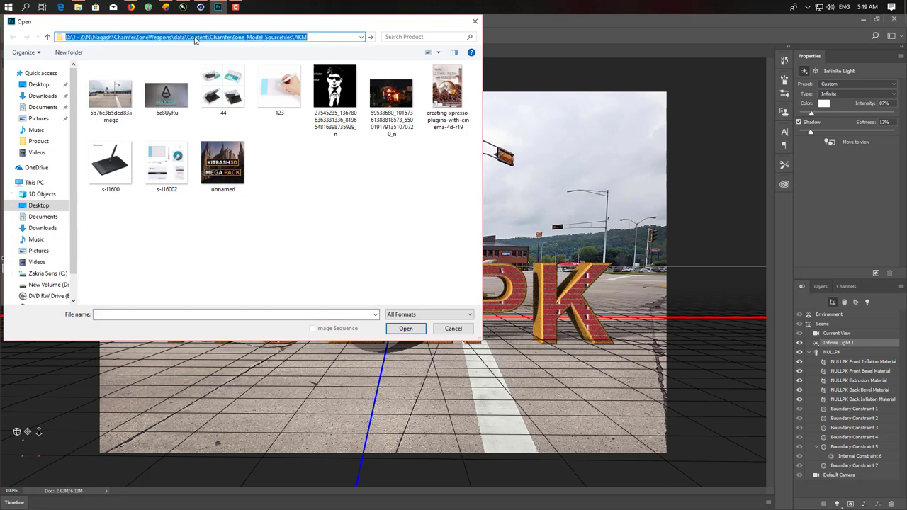
{"action": "left_click", "coordinate": [122, 80]}
{"action": "double_click", "coordinate": [122, 81]}
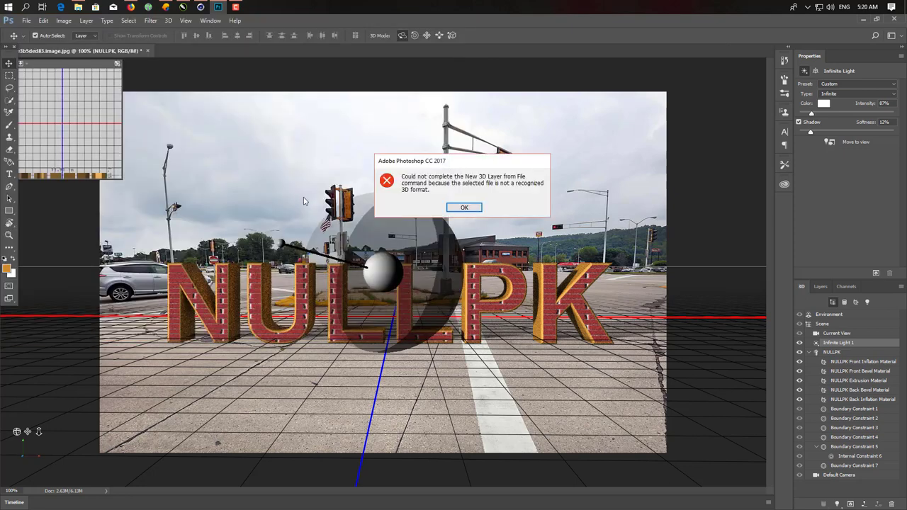
{"action": "left_click", "coordinate": [464, 208]}
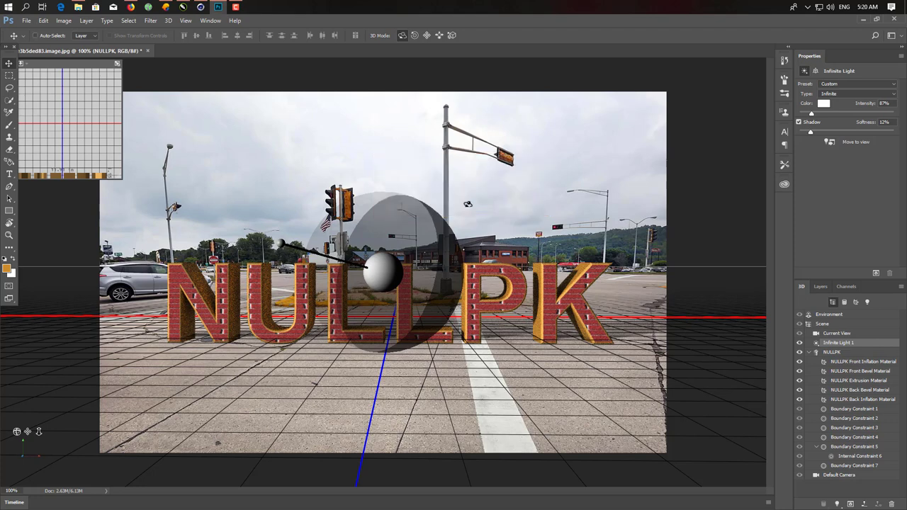
- Filter the Open dialog file types to U3D, then cancel without opening anything
{"action": "key", "text": "ctrl+o"}
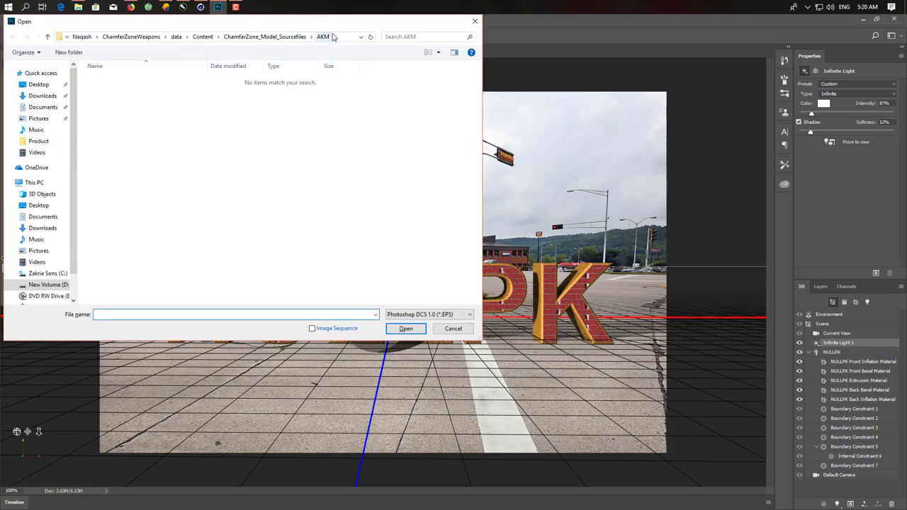
{"action": "left_click", "coordinate": [429, 314]}
{"action": "left_click", "coordinate": [456, 306]}
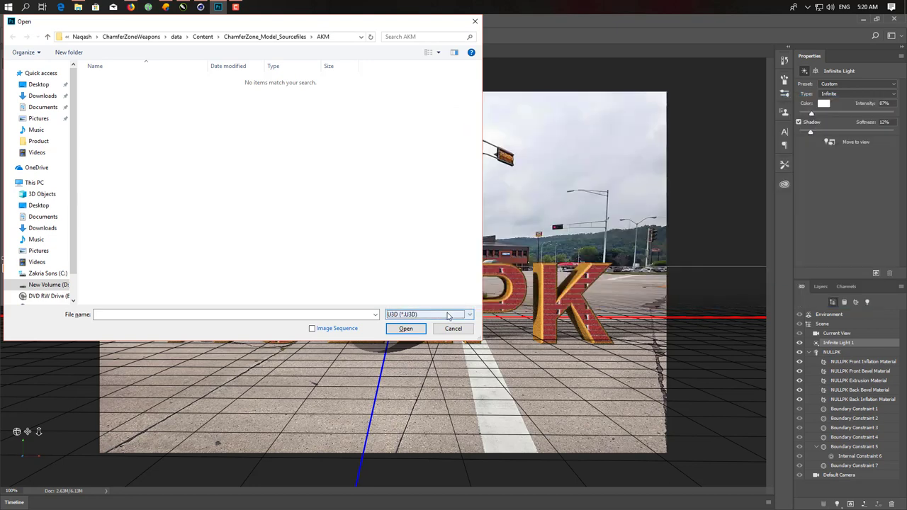
{"action": "left_click", "coordinate": [453, 314]}
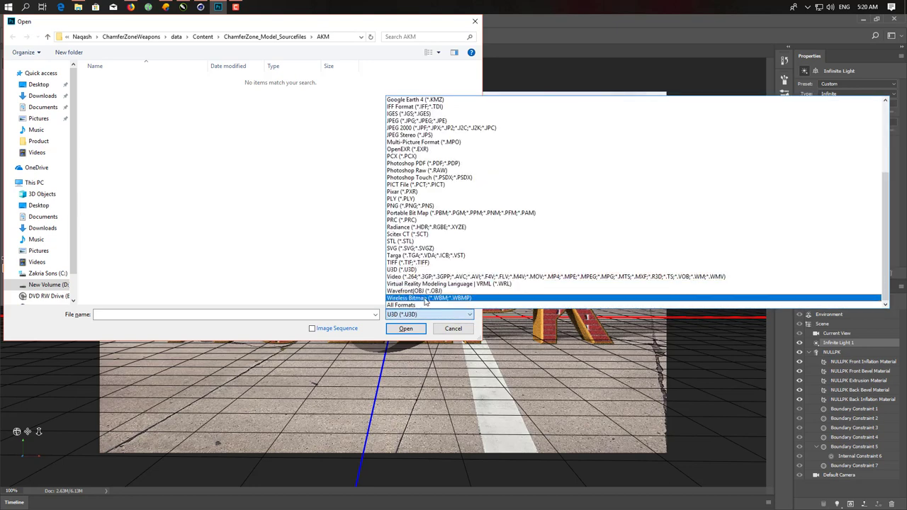
{"action": "left_click", "coordinate": [466, 324]}
{"action": "left_click", "coordinate": [461, 328]}
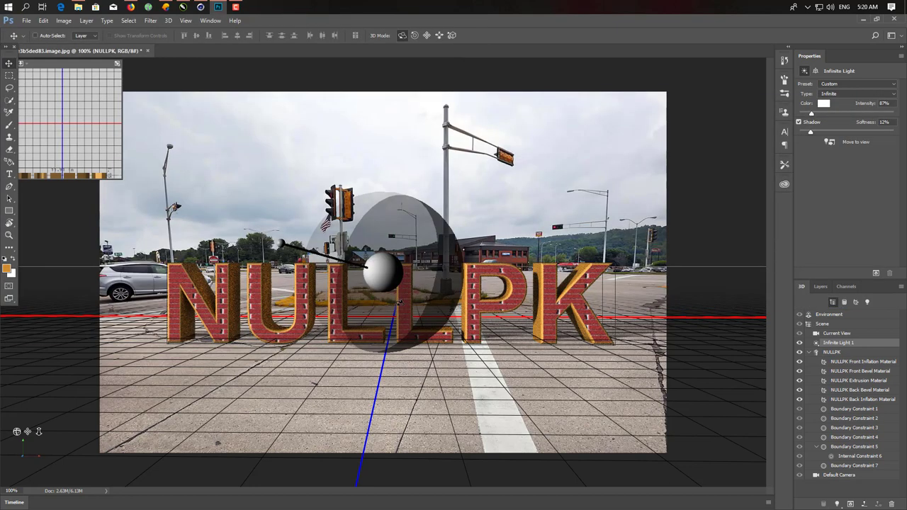
- Browse to the files folder on the Desktop, then close the Open dialog
{"action": "key", "text": "ctrl+o"}
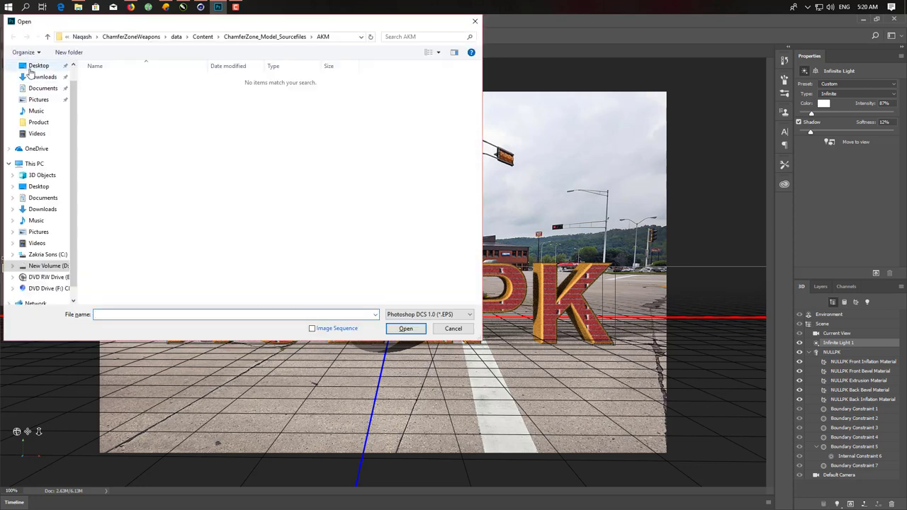
{"action": "left_click", "coordinate": [31, 68]}
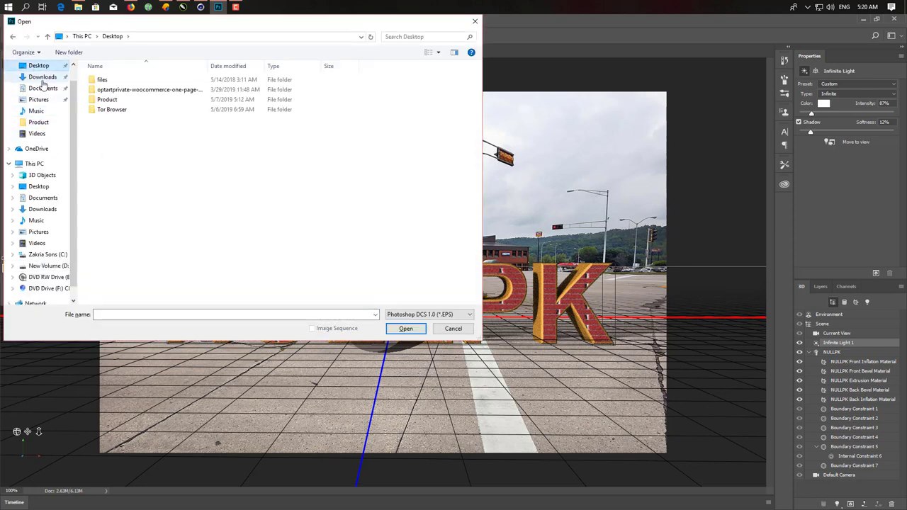
{"action": "double_click", "coordinate": [117, 80]}
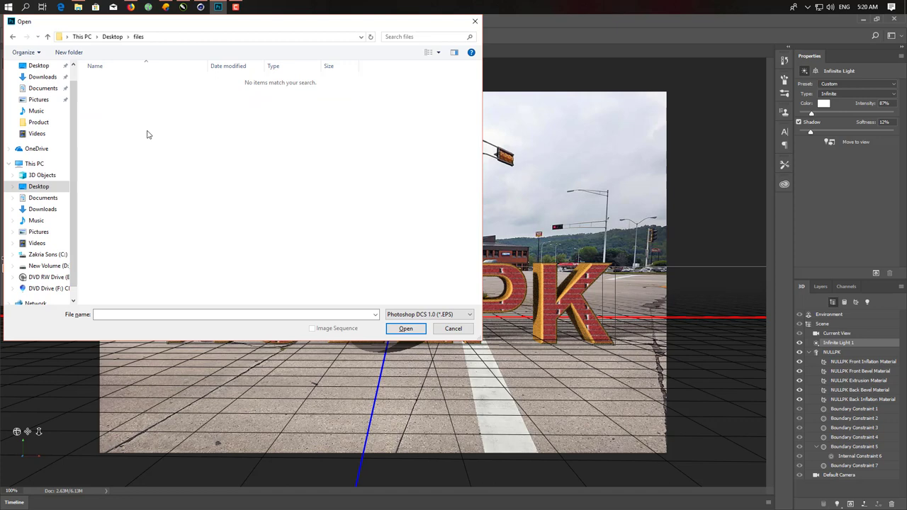
{"action": "left_click", "coordinate": [453, 329]}
- Add Paradox_Design_01_1 from Desktop > files as a new 3D layer, accepting the New 3D settings
{"action": "left_click", "coordinate": [168, 20]}
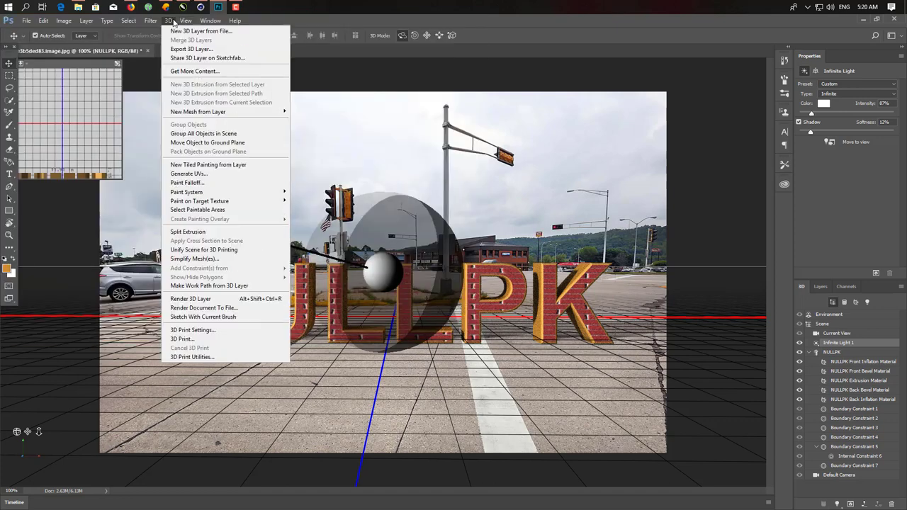
{"action": "left_click", "coordinate": [212, 31]}
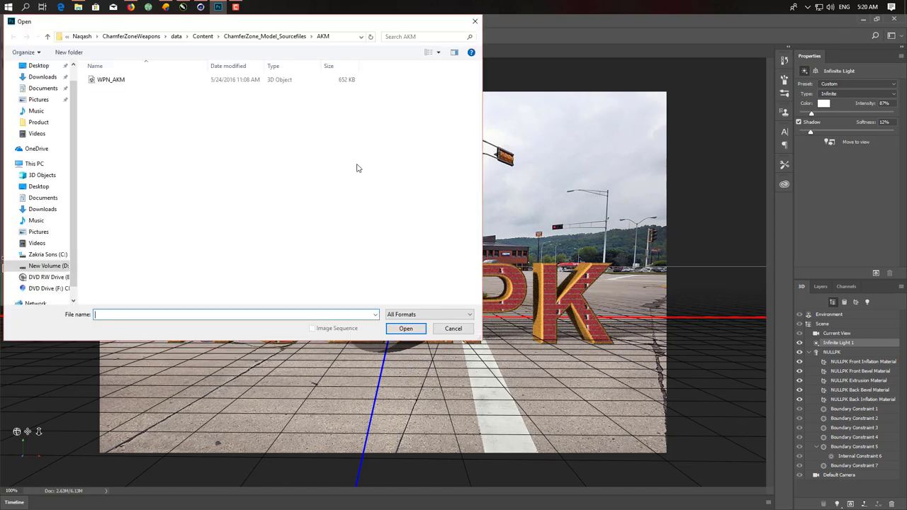
{"action": "scroll", "coordinate": [40, 85], "scroll_direction": "up", "scroll_amount": 1}
{"action": "left_click", "coordinate": [39, 84]}
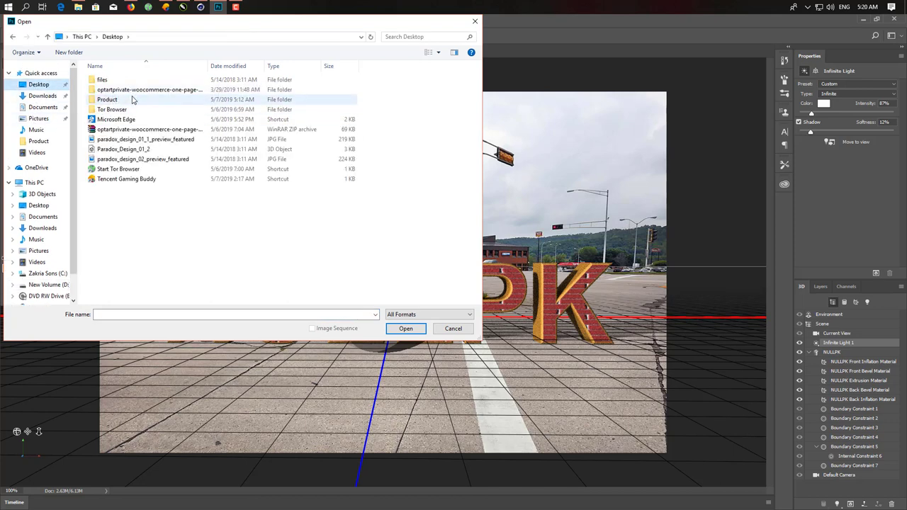
{"action": "left_click", "coordinate": [439, 314]}
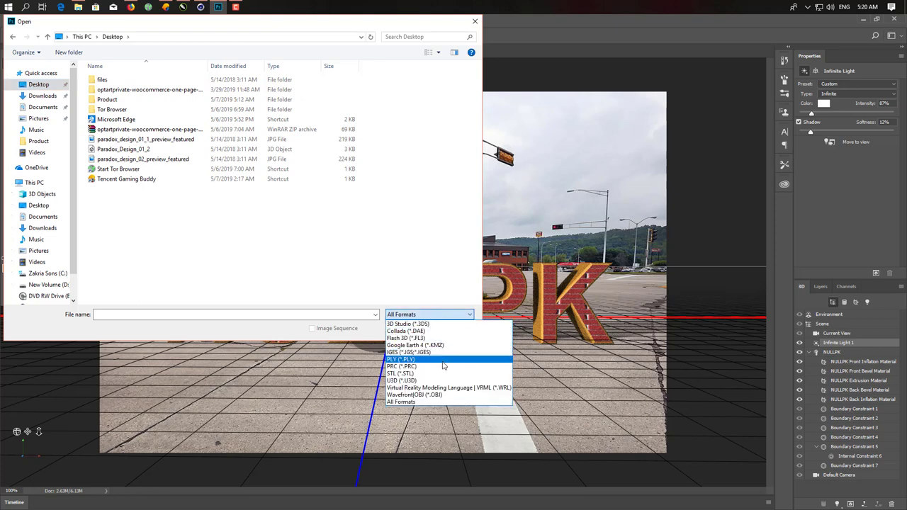
{"action": "left_click", "coordinate": [468, 402]}
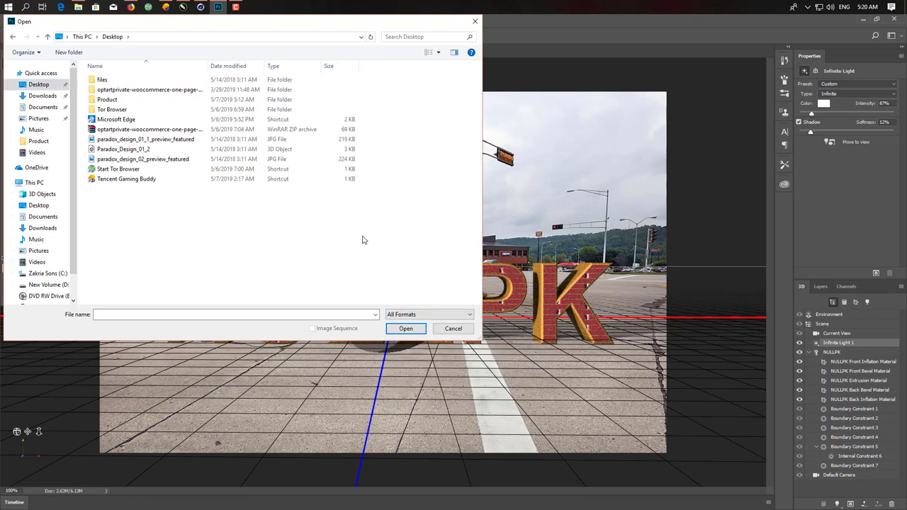
{"action": "double_click", "coordinate": [127, 80]}
{"action": "double_click", "coordinate": [124, 80]}
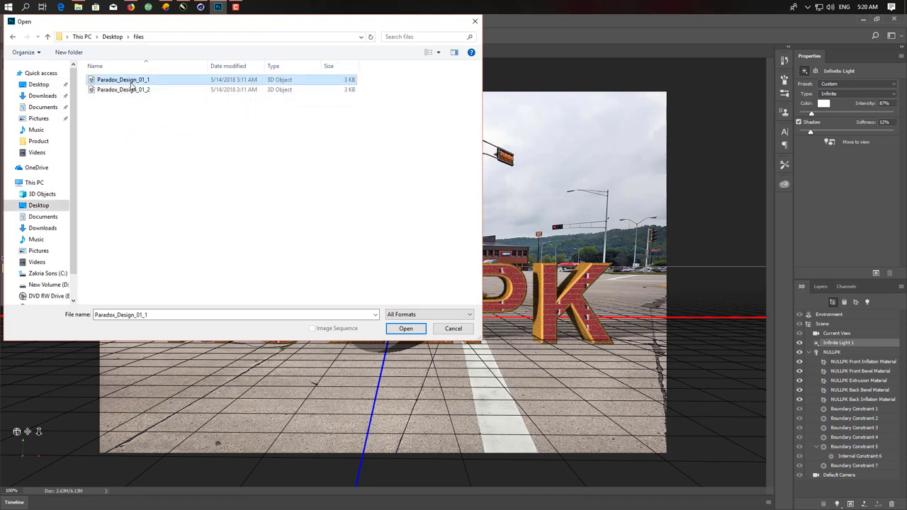
{"action": "left_click", "coordinate": [580, 114]}
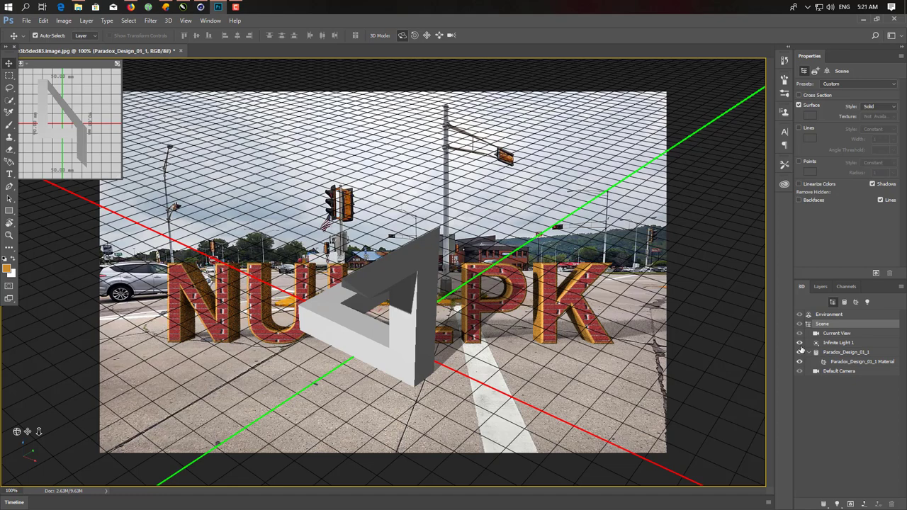
- Hide the brick NULLPK layer, orbit the scene to a side view and select the model
{"action": "left_click", "coordinate": [820, 287]}
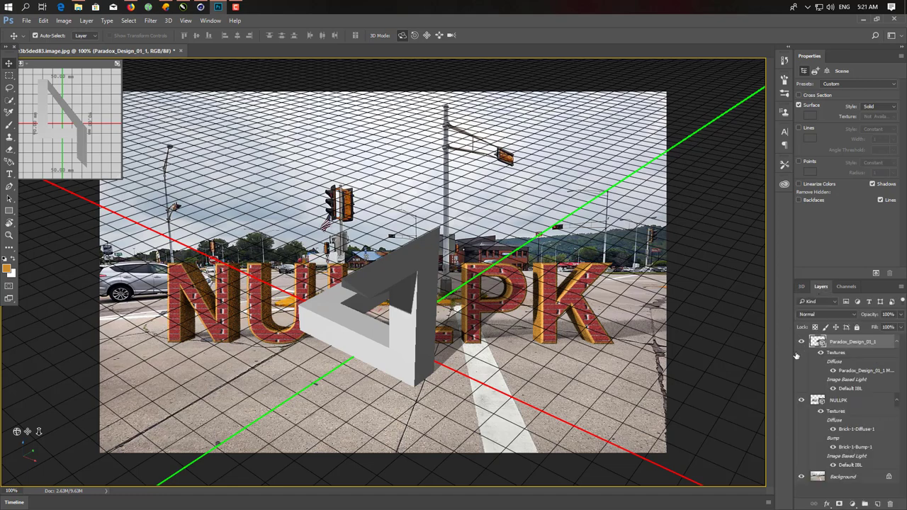
{"action": "left_click", "coordinate": [802, 401]}
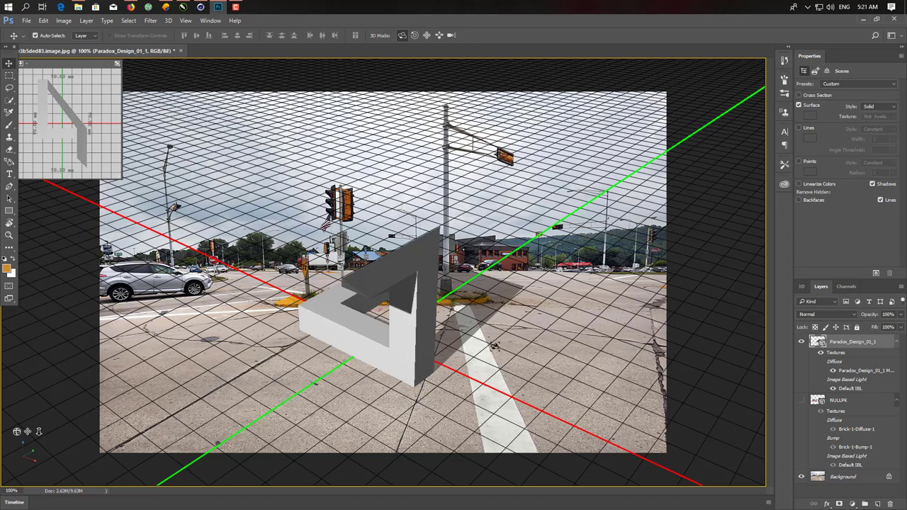
{"action": "left_click_drag", "start_coordinate": [297, 65], "coordinate": [509, 64]}
{"action": "left_click", "coordinate": [431, 334]}
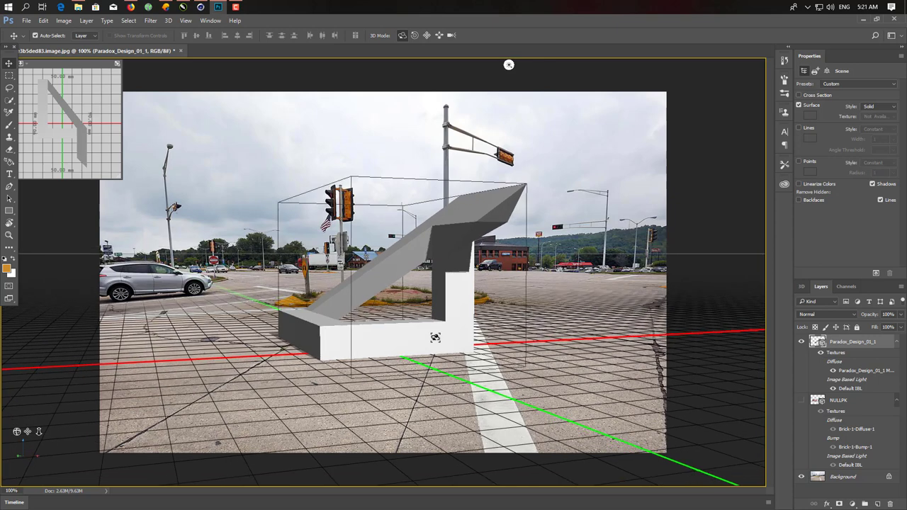
- Try translucent pink, solid grey, mossy green, red brick and white marble material presets on the model
{"action": "left_click", "coordinate": [801, 287]}
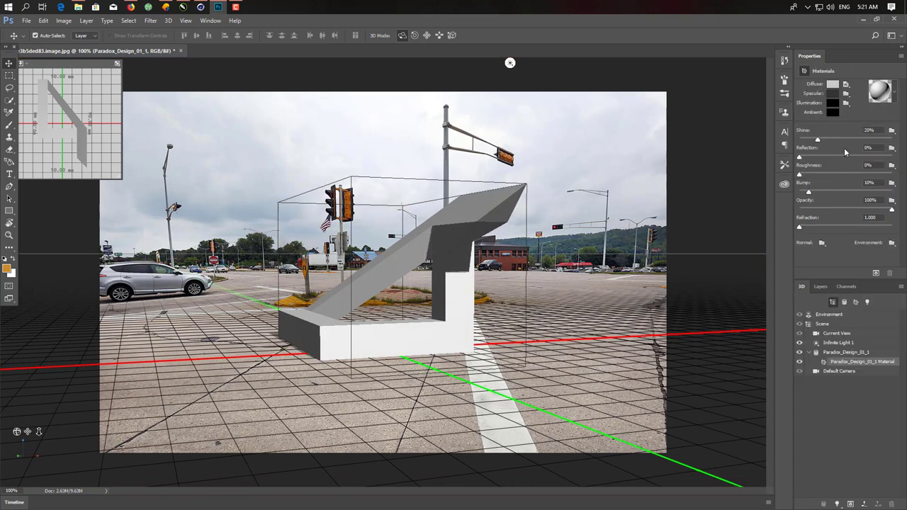
{"action": "left_click", "coordinate": [889, 102]}
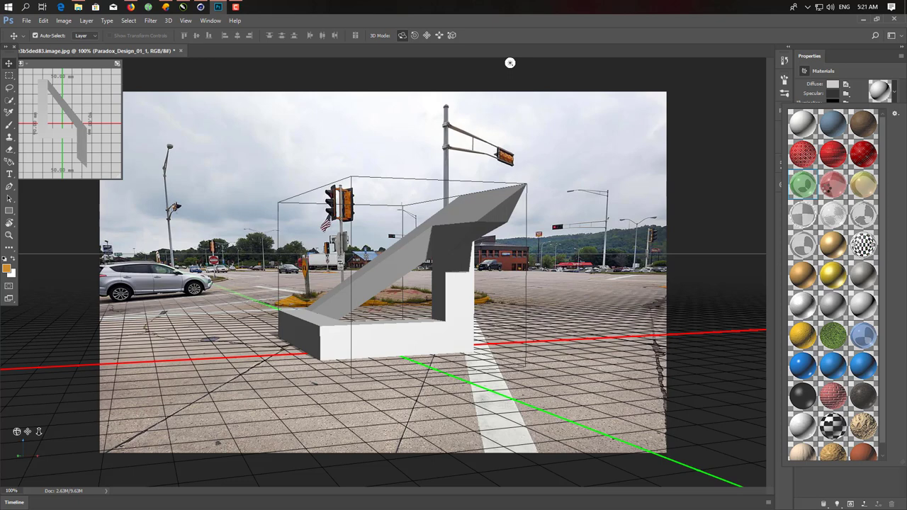
{"action": "left_click", "coordinate": [829, 187]}
{"action": "left_click", "coordinate": [828, 312]}
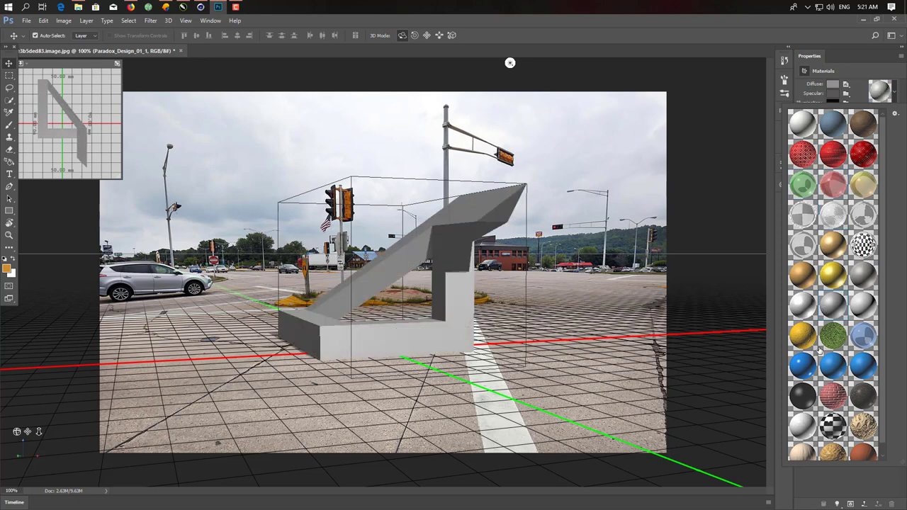
{"action": "left_click", "coordinate": [832, 335]}
{"action": "left_click", "coordinate": [834, 397]}
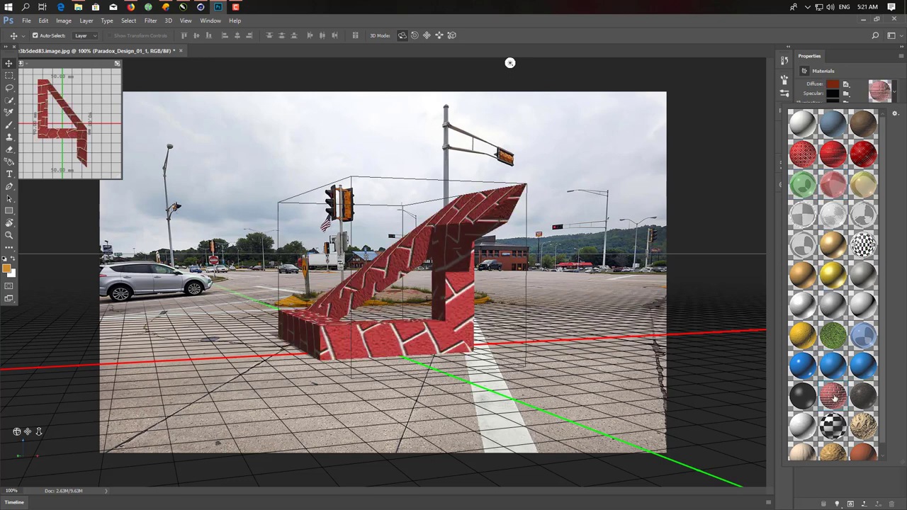
{"action": "left_click", "coordinate": [808, 423]}
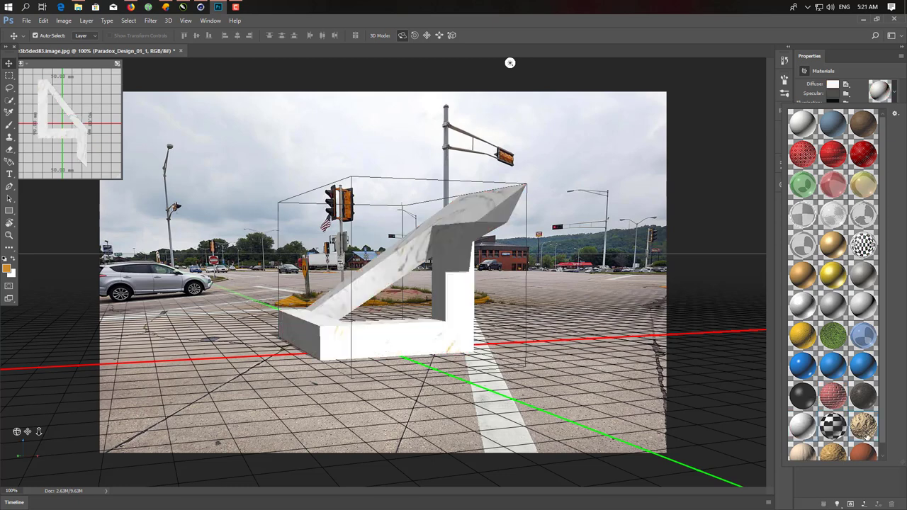
- Try orange-brown, plain white, blue and shiny red presets, then apply the red perforated material
{"action": "scroll", "coordinate": [818, 434], "scroll_direction": "down", "scroll_amount": 1}
{"action": "left_click", "coordinate": [831, 443]}
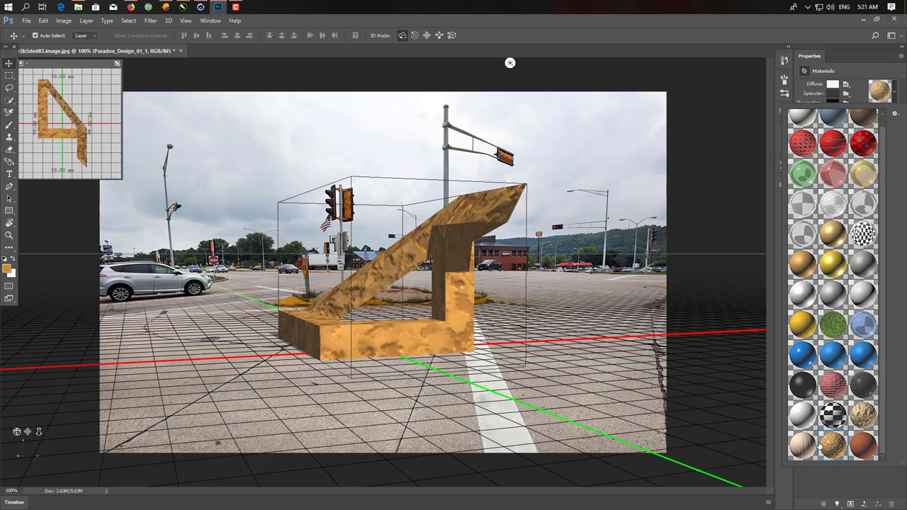
{"action": "left_click", "coordinate": [803, 424]}
{"action": "left_click", "coordinate": [802, 361]}
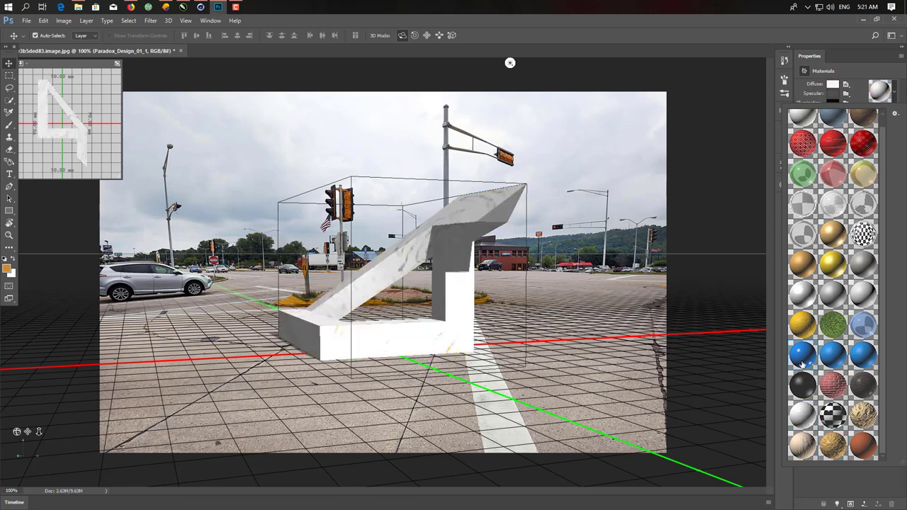
{"action": "scroll", "coordinate": [819, 339], "scroll_direction": "up", "scroll_amount": 1}
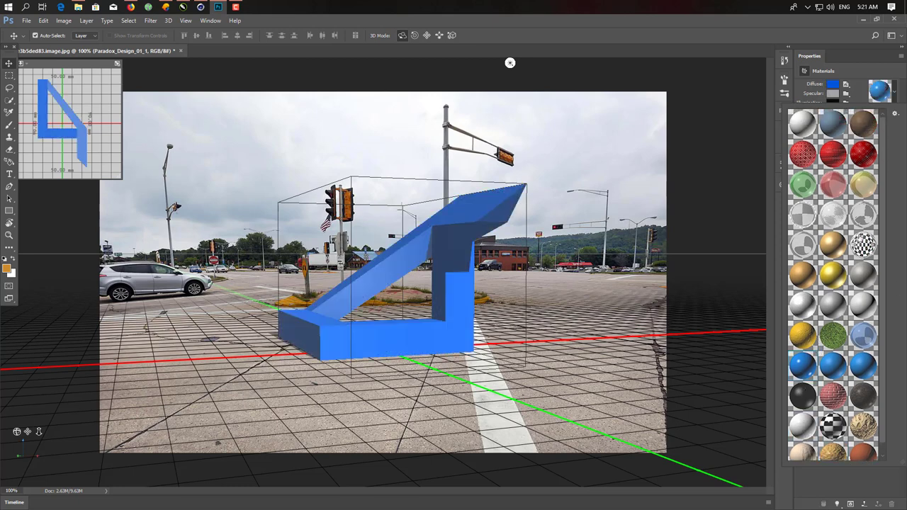
{"action": "left_click", "coordinate": [846, 160]}
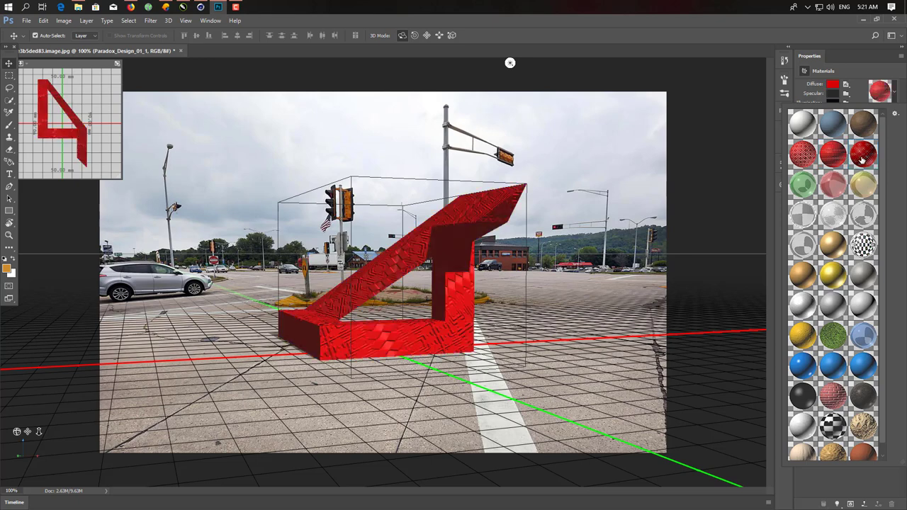
{"action": "left_click", "coordinate": [837, 159]}
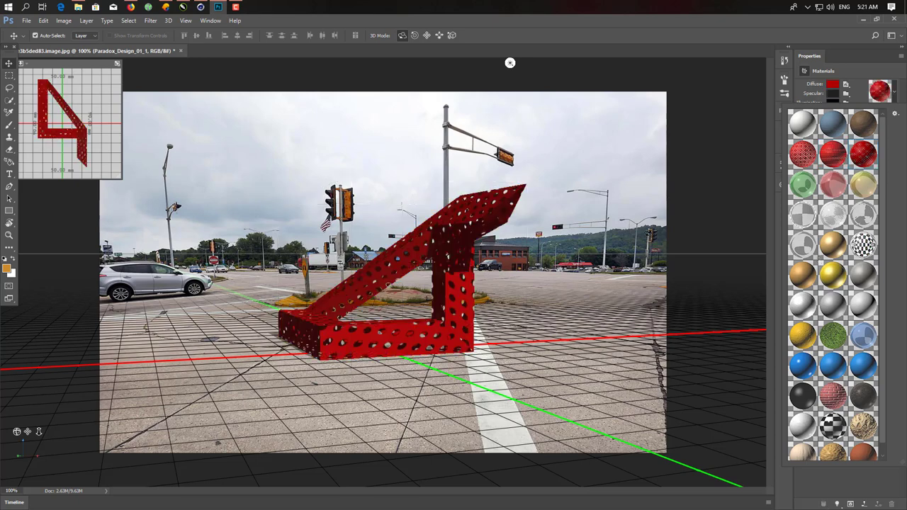
- Set the triangle's diffuse colour to mid grey (B 56), Shine to 60% and raise Reflection
{"action": "left_click", "coordinate": [834, 84]}
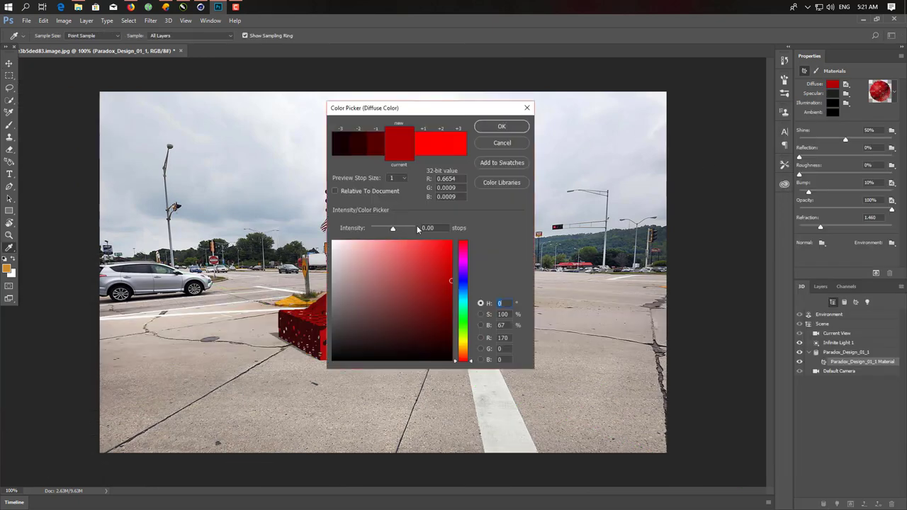
{"action": "left_click_drag", "start_coordinate": [386, 251], "coordinate": [331, 292]}
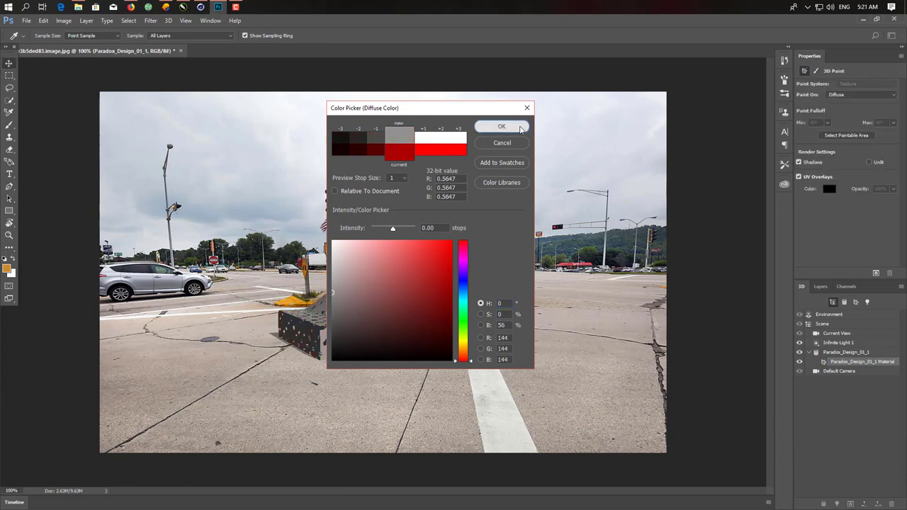
{"action": "left_click", "coordinate": [501, 126]}
{"action": "left_click_drag", "start_coordinate": [845, 142], "coordinate": [864, 142]}
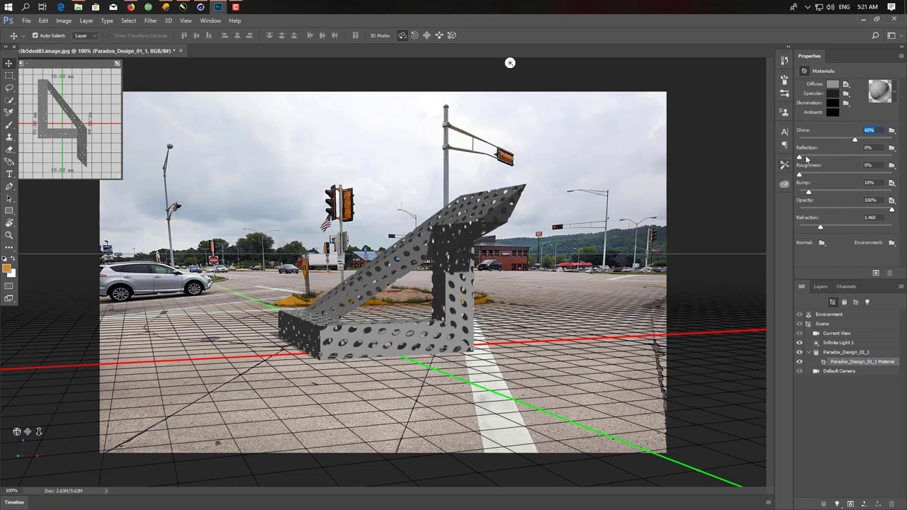
{"action": "left_click_drag", "start_coordinate": [806, 159], "coordinate": [833, 157]}
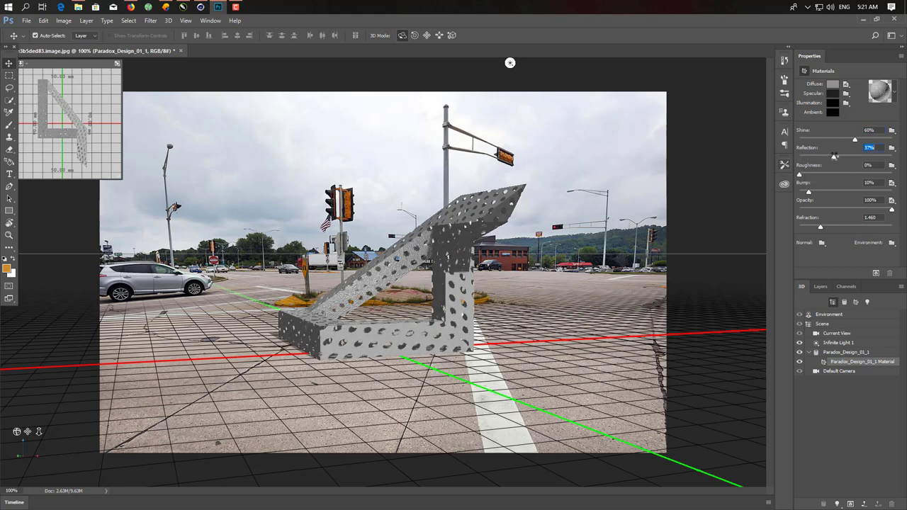
- In Environment settings, sweep the image-based light across the model and bring up the IBL texture options
{"action": "left_click", "coordinate": [834, 313]}
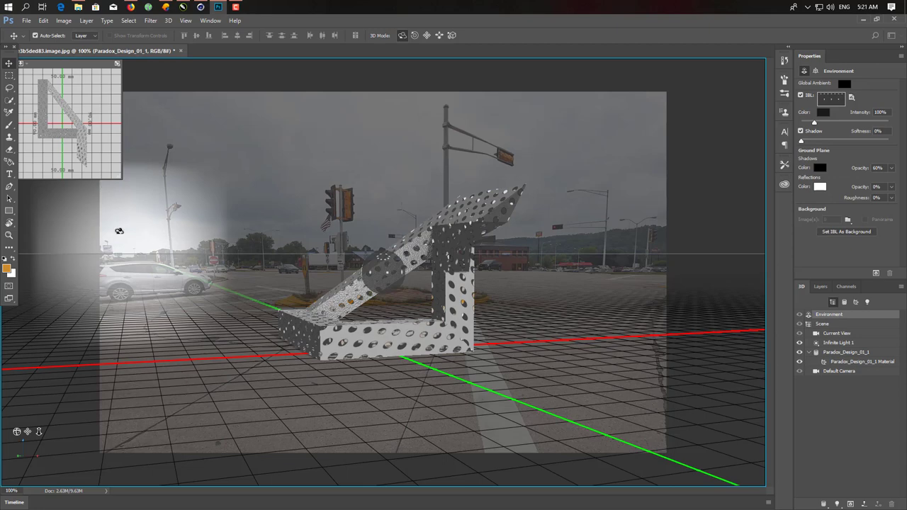
{"action": "left_click_drag", "start_coordinate": [119, 231], "coordinate": [182, 229]}
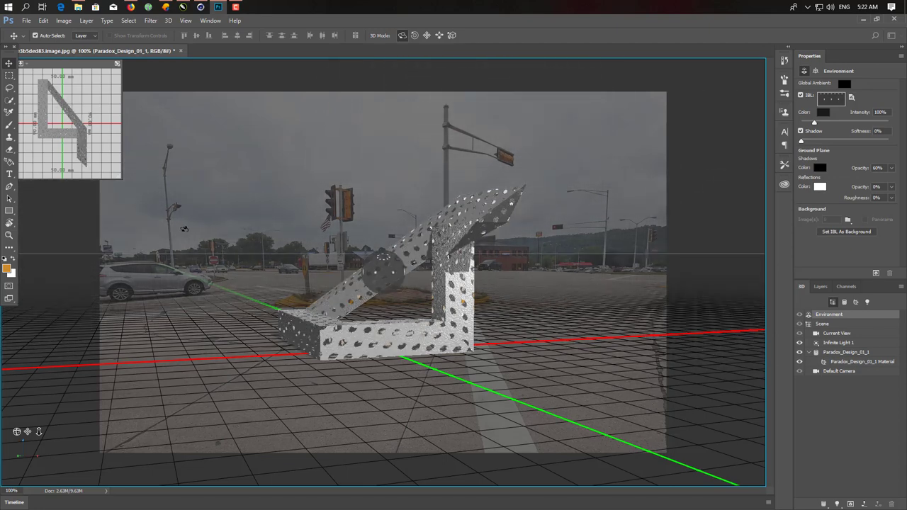
{"action": "left_click", "coordinate": [851, 99]}
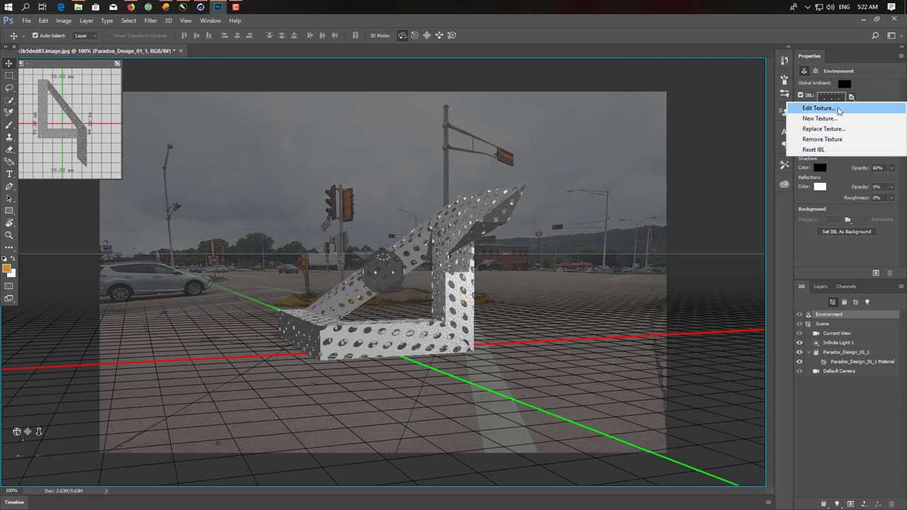
{"action": "left_click", "coordinate": [840, 118]}
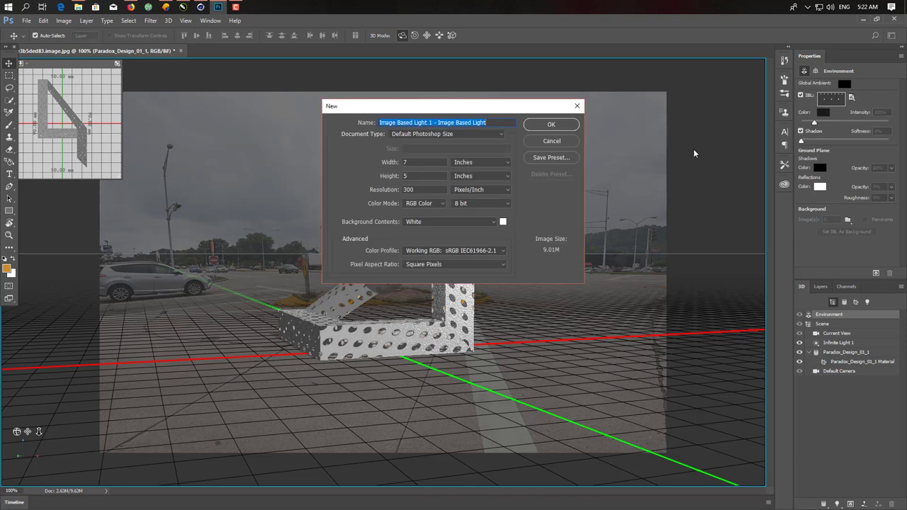
{"action": "left_click", "coordinate": [551, 142]}
{"action": "left_click", "coordinate": [851, 99]}
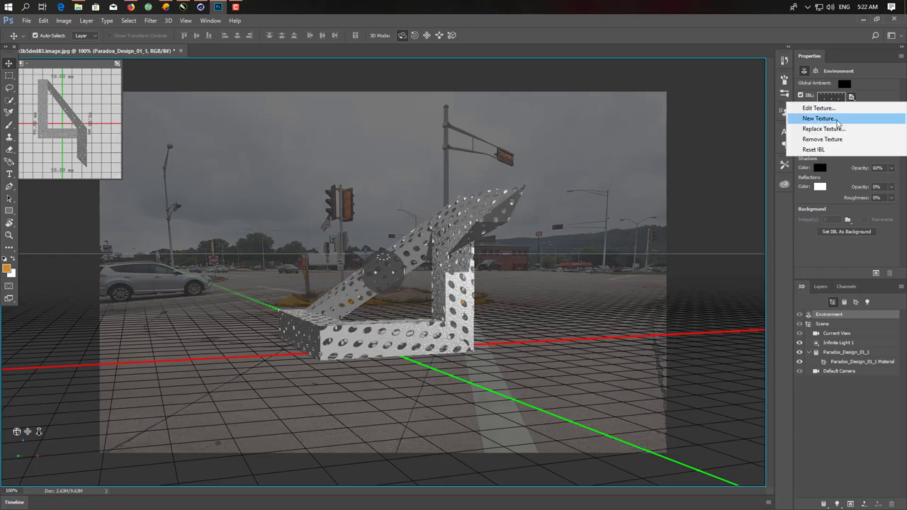
- Open Default IBL.psb for editing and browse to the Desktop's Product folder
{"action": "left_click", "coordinate": [843, 109]}
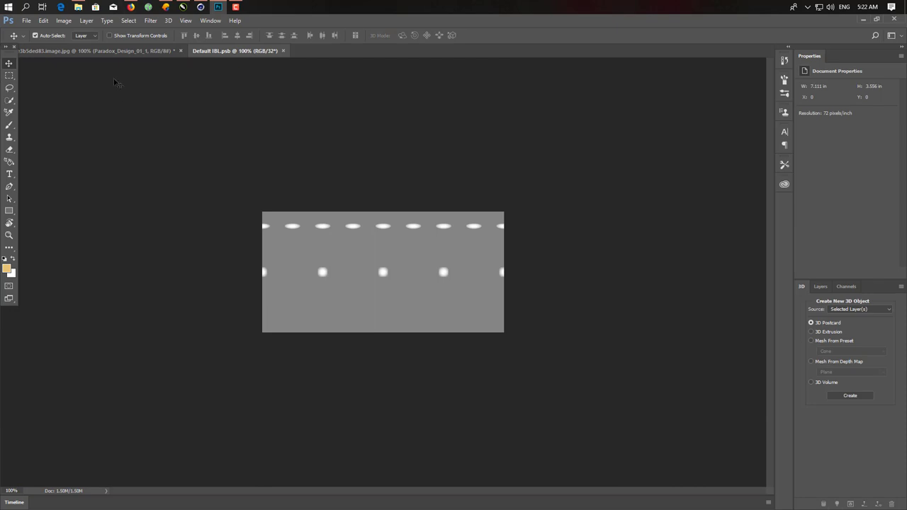
{"action": "key", "text": "ctrl+o"}
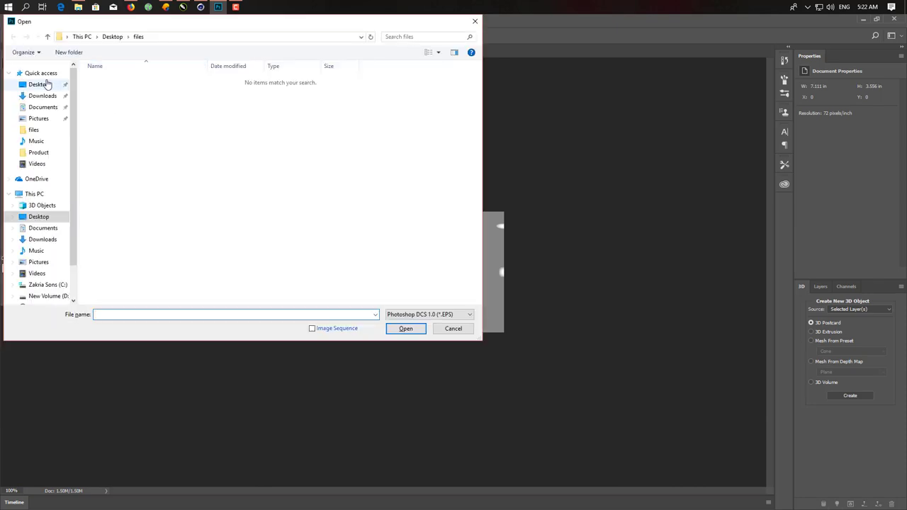
{"action": "left_click", "coordinate": [32, 84]}
{"action": "scroll", "coordinate": [35, 148], "scroll_direction": "down", "scroll_amount": 2}
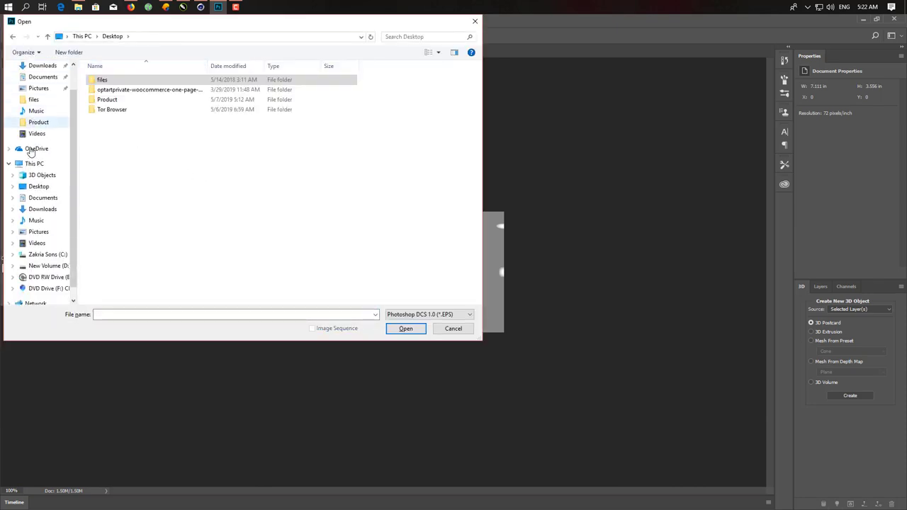
{"action": "double_click", "coordinate": [144, 102]}
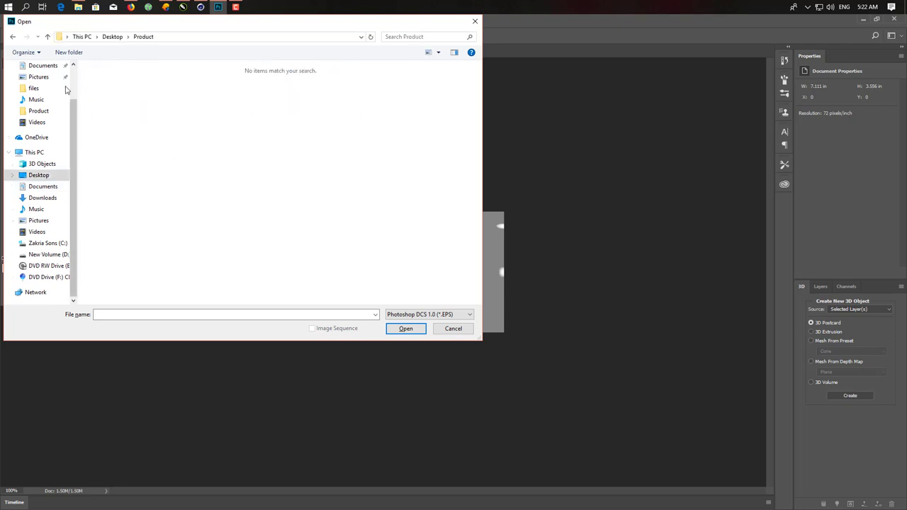
- Show All Formats, open the street intersection photo, then reopen the Open dialog from Default IBL.psb
{"action": "left_click", "coordinate": [439, 314]}
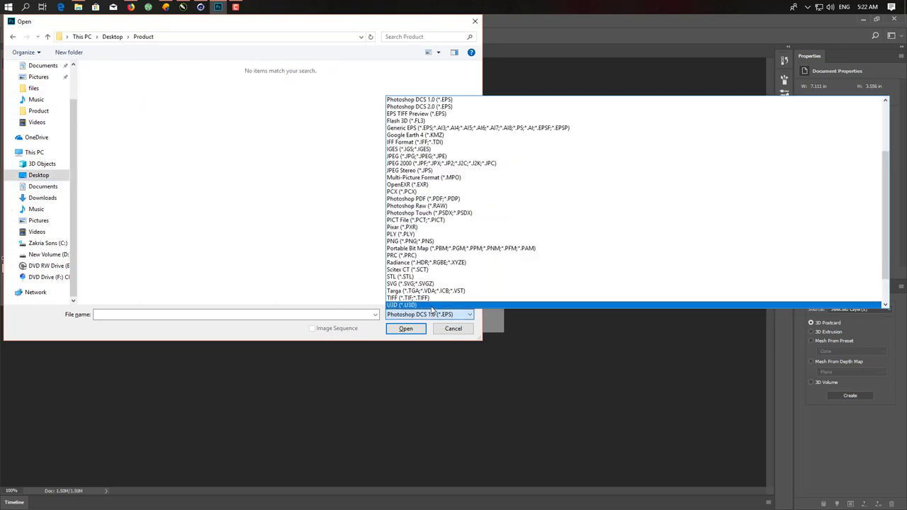
{"action": "scroll", "coordinate": [436, 184], "scroll_direction": "up", "scroll_amount": 5}
{"action": "left_click", "coordinate": [449, 296]}
{"action": "left_click", "coordinate": [450, 314]}
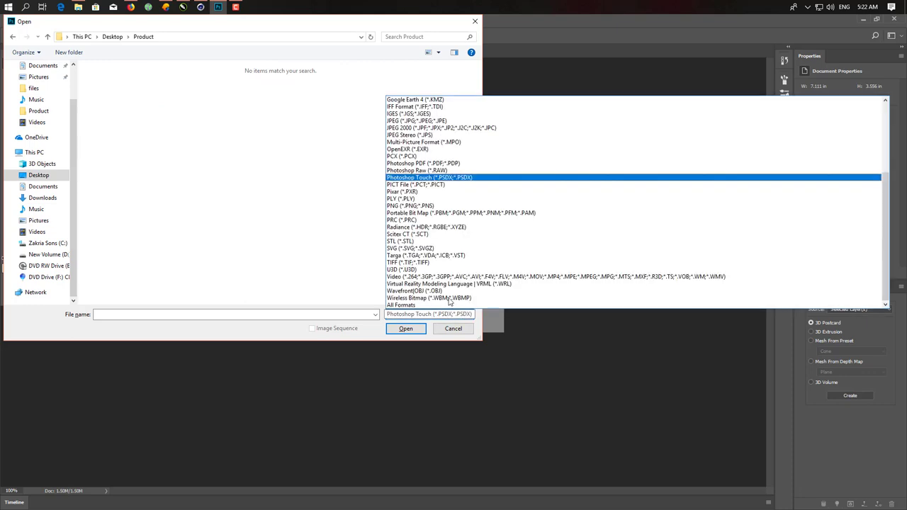
{"action": "scroll", "coordinate": [449, 303], "scroll_direction": "down", "scroll_amount": 3}
{"action": "left_click", "coordinate": [418, 305]}
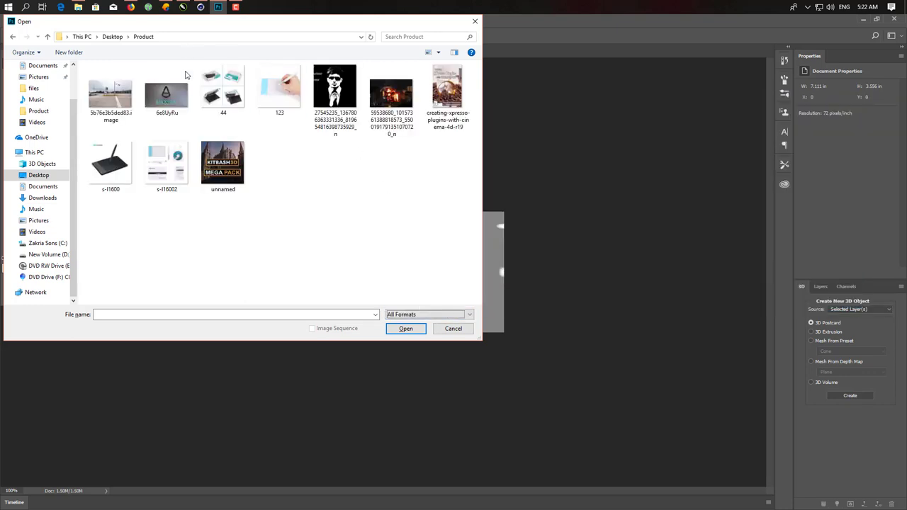
{"action": "double_click", "coordinate": [125, 103]}
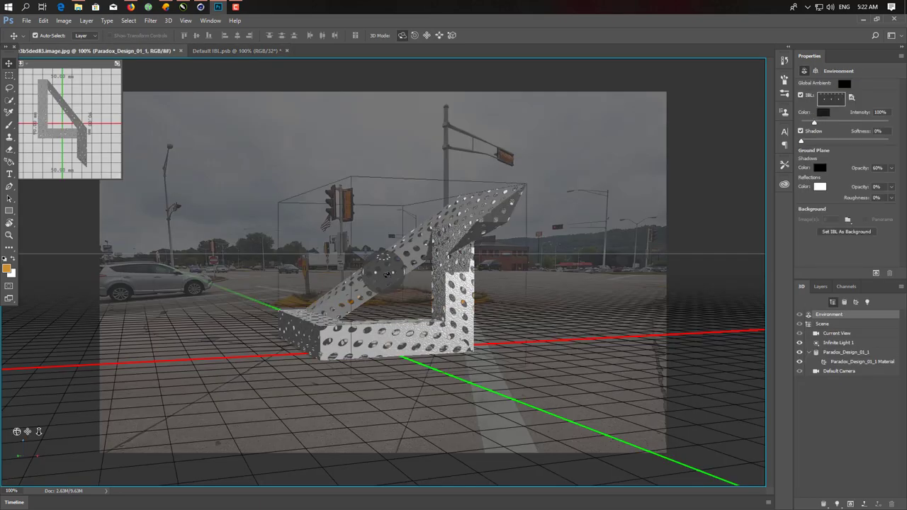
{"action": "left_click", "coordinate": [240, 51]}
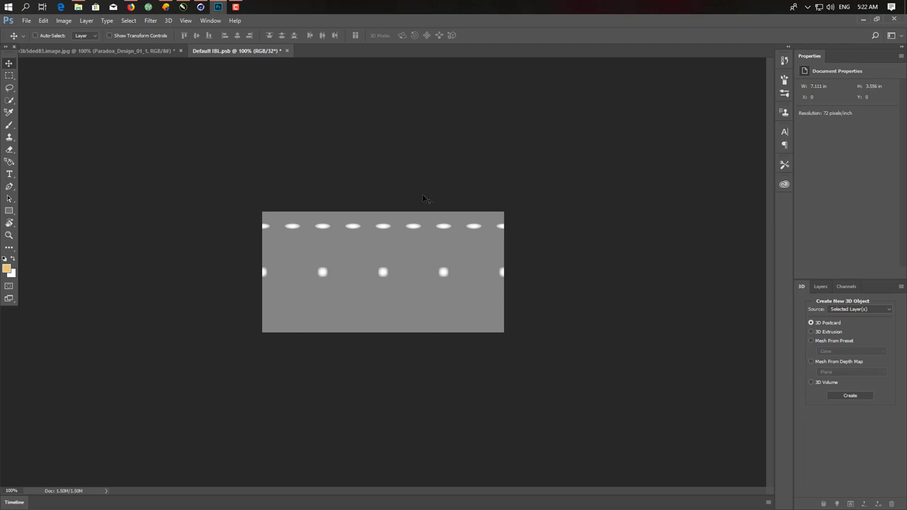
{"action": "key", "text": "ctrl+o"}
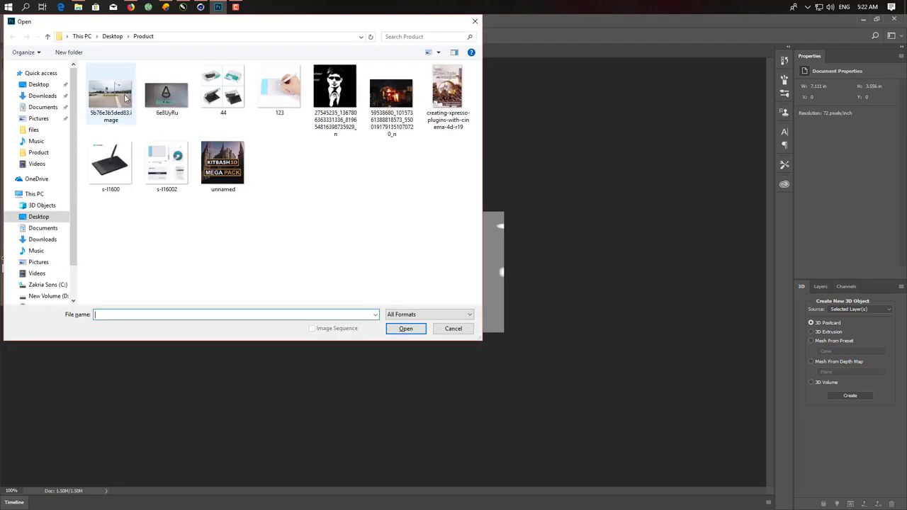
- Rename the street photo file to dsd and open dsd.jpg
{"action": "left_click_drag", "start_coordinate": [302, 24], "coordinate": [707, 98]}
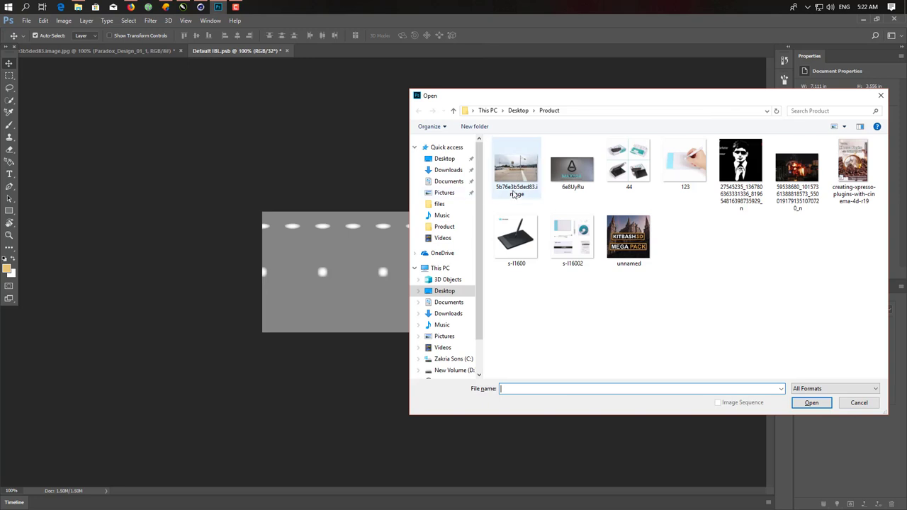
{"action": "left_click", "coordinate": [516, 168]}
{"action": "left_click", "coordinate": [516, 189]}
{"action": "type", "text": "dsd"}
{"action": "key", "text": "Return"}
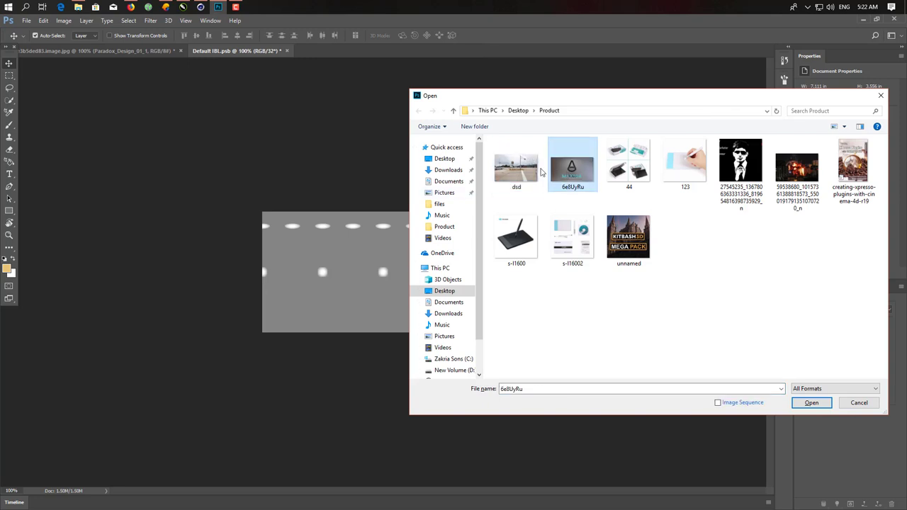
{"action": "double_click", "coordinate": [528, 172]}
- Place the street photo into Default IBL.psb, stretch it to fill the canvas, and save
{"action": "left_click_drag", "start_coordinate": [248, 67], "coordinate": [429, 293]}
{"action": "key", "text": "ctrl+t"}
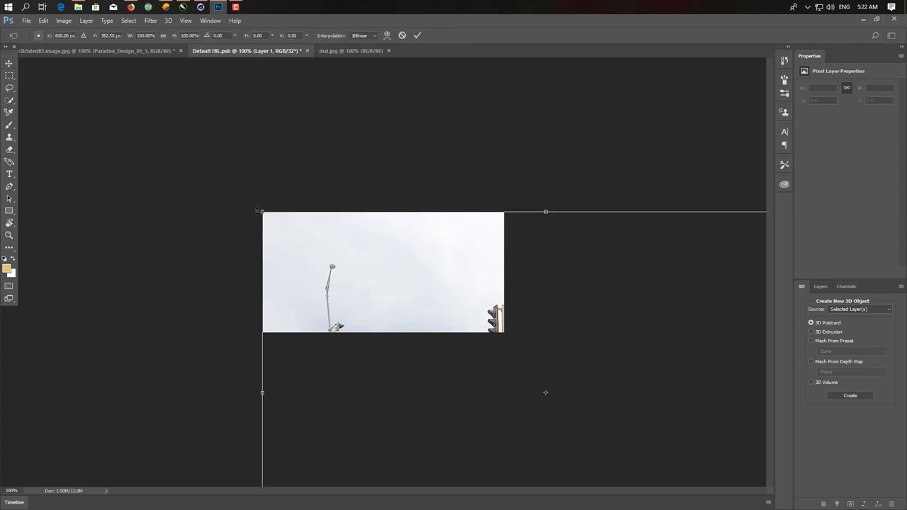
{"action": "left_click_drag", "start_coordinate": [258, 211], "coordinate": [655, 357]}
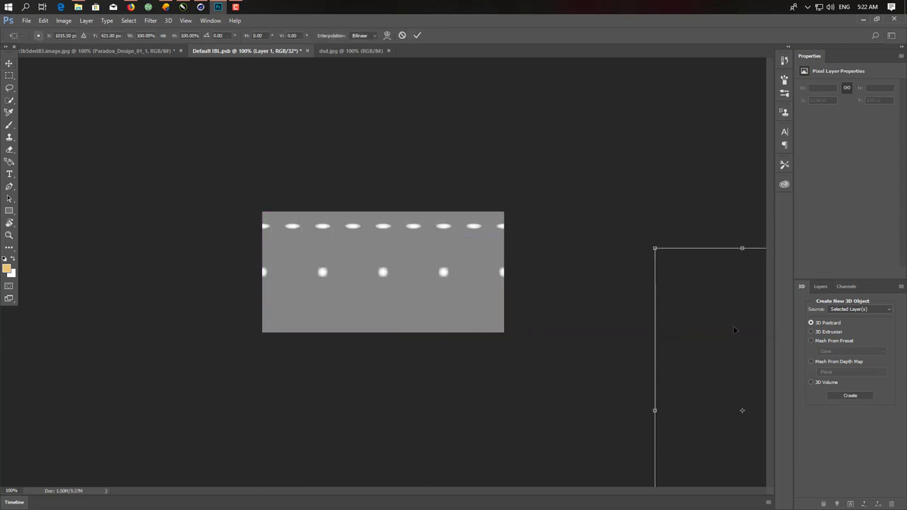
{"action": "key", "text": "ctrl+z"}
{"action": "left_click_drag", "start_coordinate": [350, 243], "coordinate": [281, 209]}
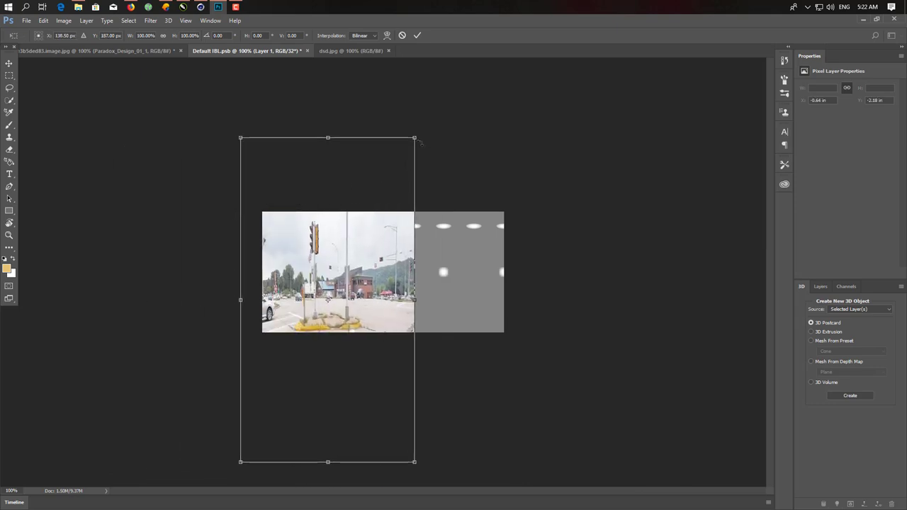
{"action": "left_click_drag", "start_coordinate": [416, 151], "coordinate": [461, 230]}
{"action": "left_click_drag", "start_coordinate": [486, 337], "coordinate": [517, 357]}
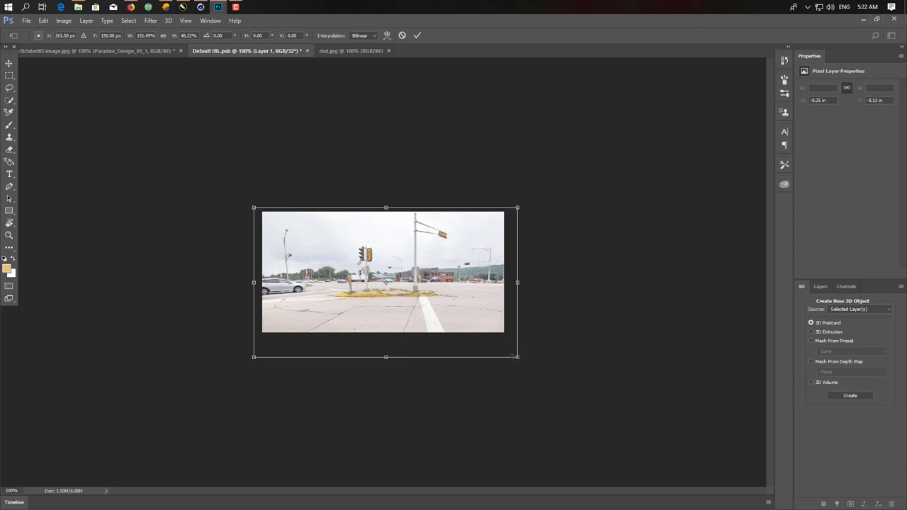
{"action": "key", "text": "Return"}
{"action": "key", "text": "ctrl+s"}
{"action": "key", "text": "Return"}
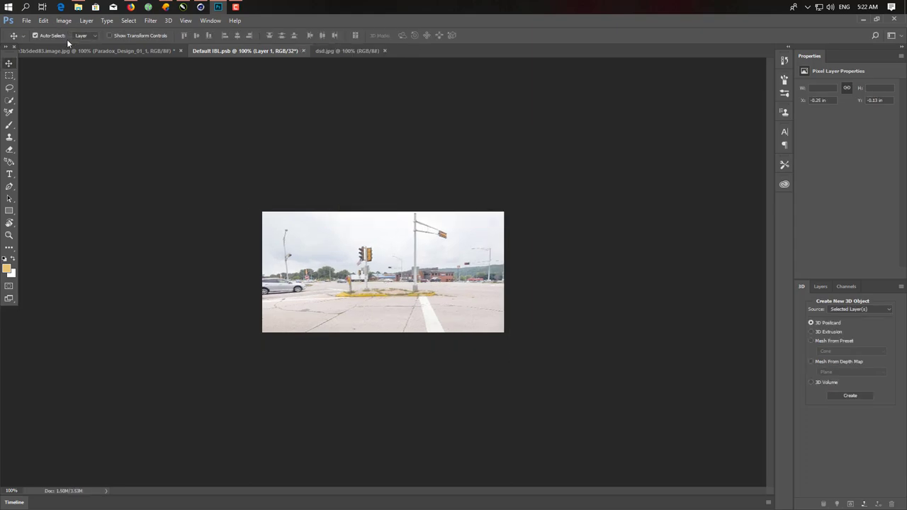
- Rotate the street-photo IBL around the model, select Scene, and run 3D > Render 3D Layer
{"action": "left_click", "coordinate": [79, 53]}
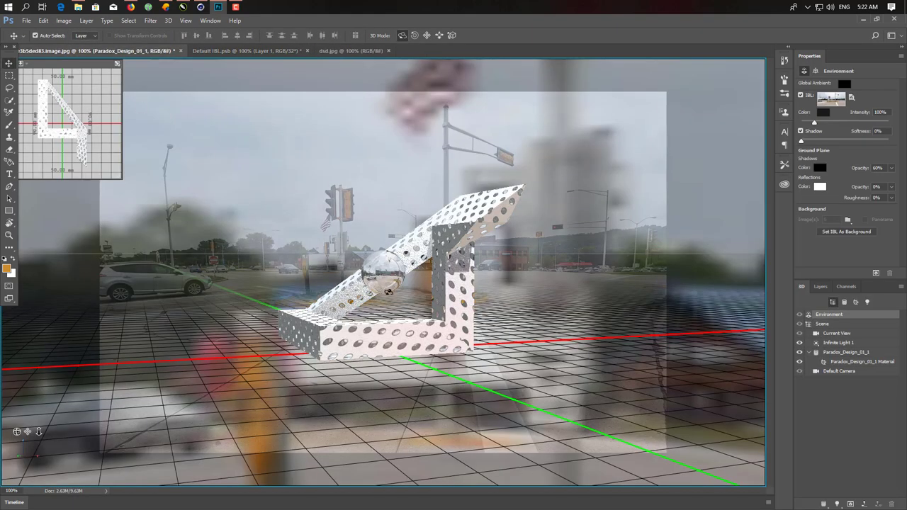
{"action": "left_click_drag", "start_coordinate": [387, 279], "coordinate": [468, 303]}
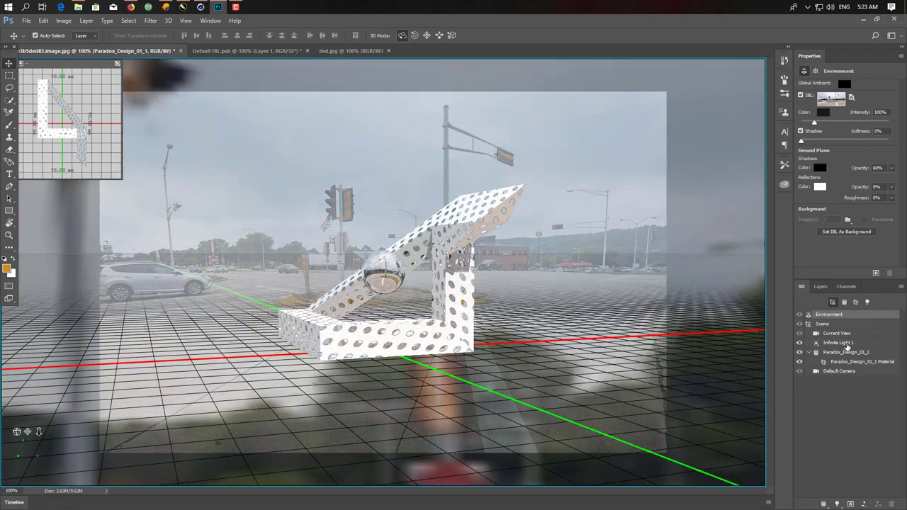
{"action": "left_click", "coordinate": [822, 325]}
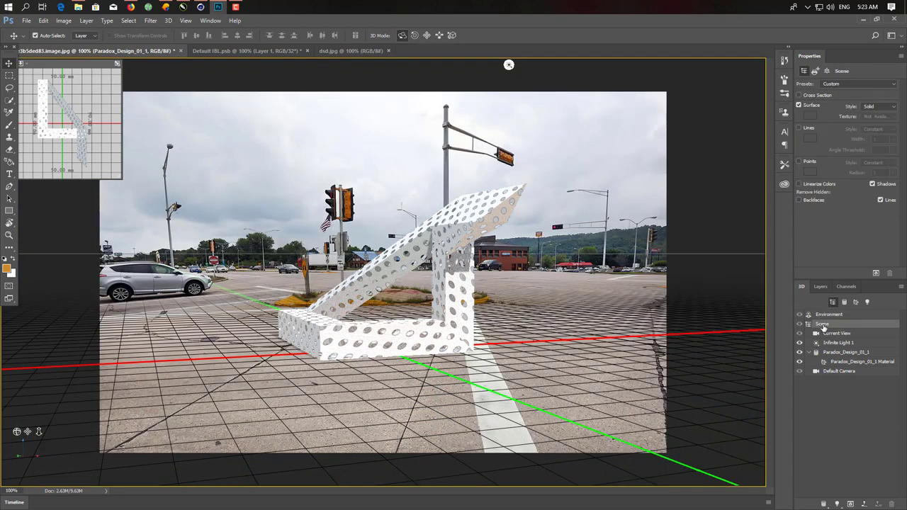
{"action": "left_click", "coordinate": [168, 21]}
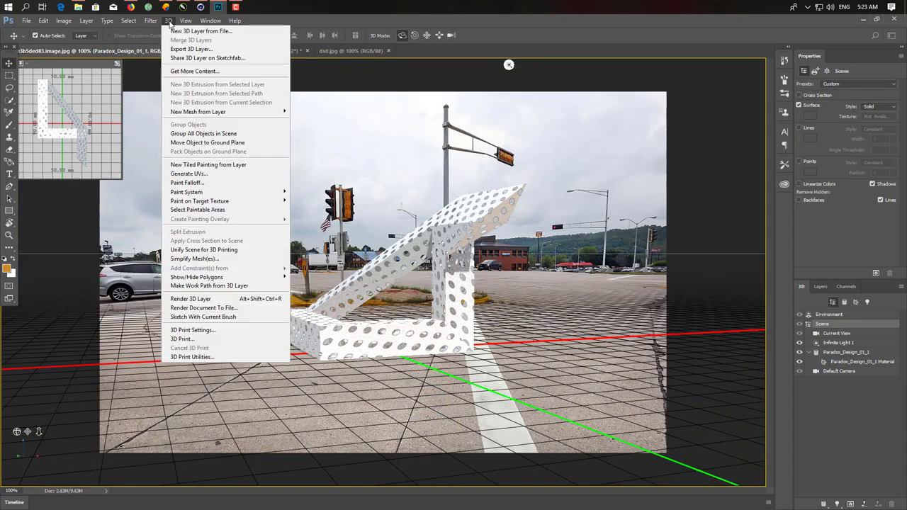
{"action": "left_click", "coordinate": [211, 299]}
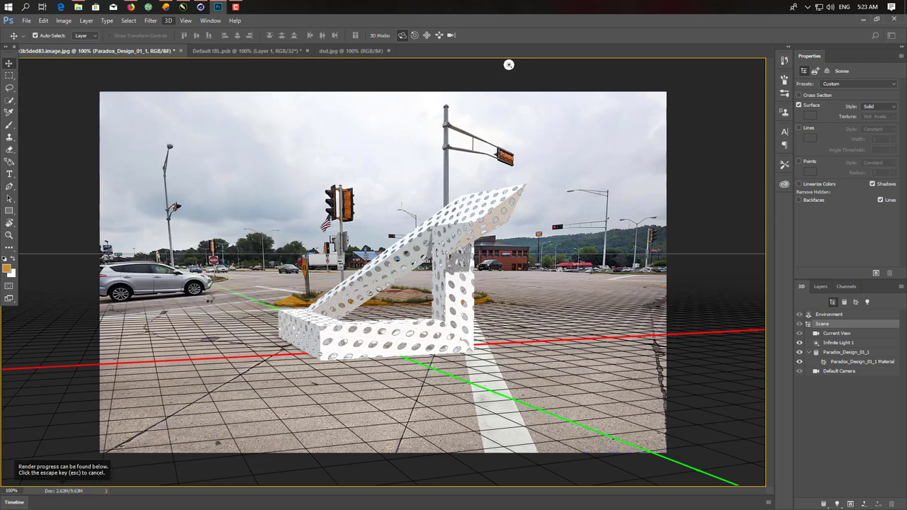